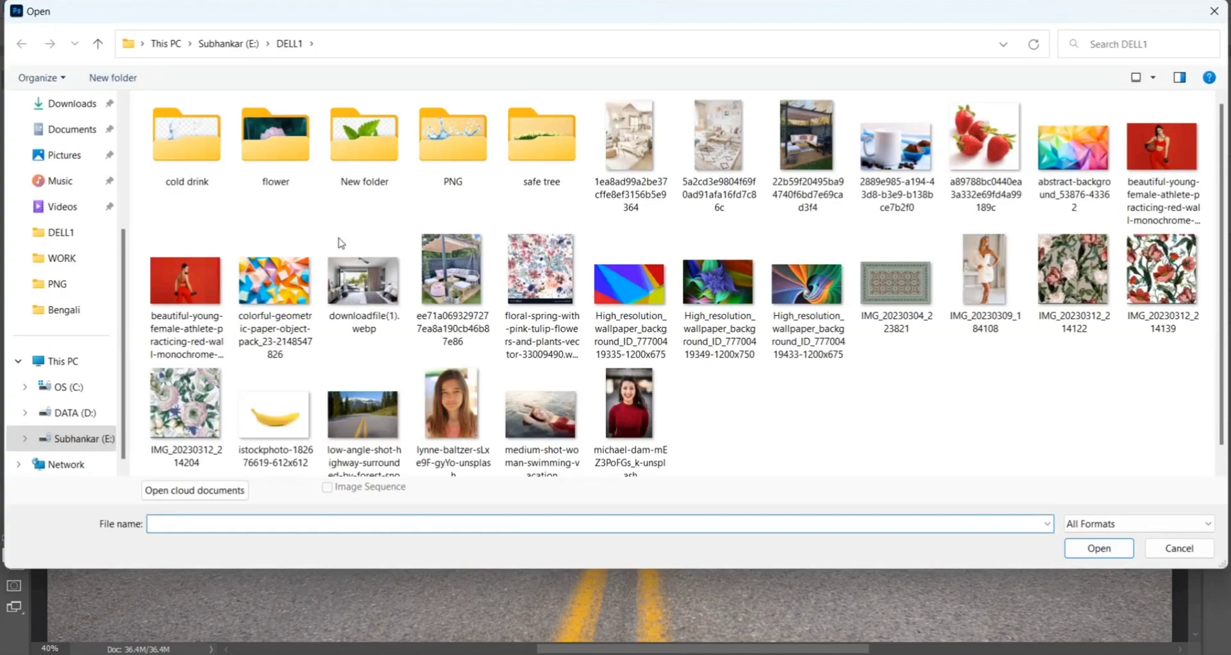
Step: Open medium-shot-woman-swimming-vacation.jpg, select the whole image and scale it down proportionally within its canvas
{"action": "double_click", "coordinate": [530, 415]}
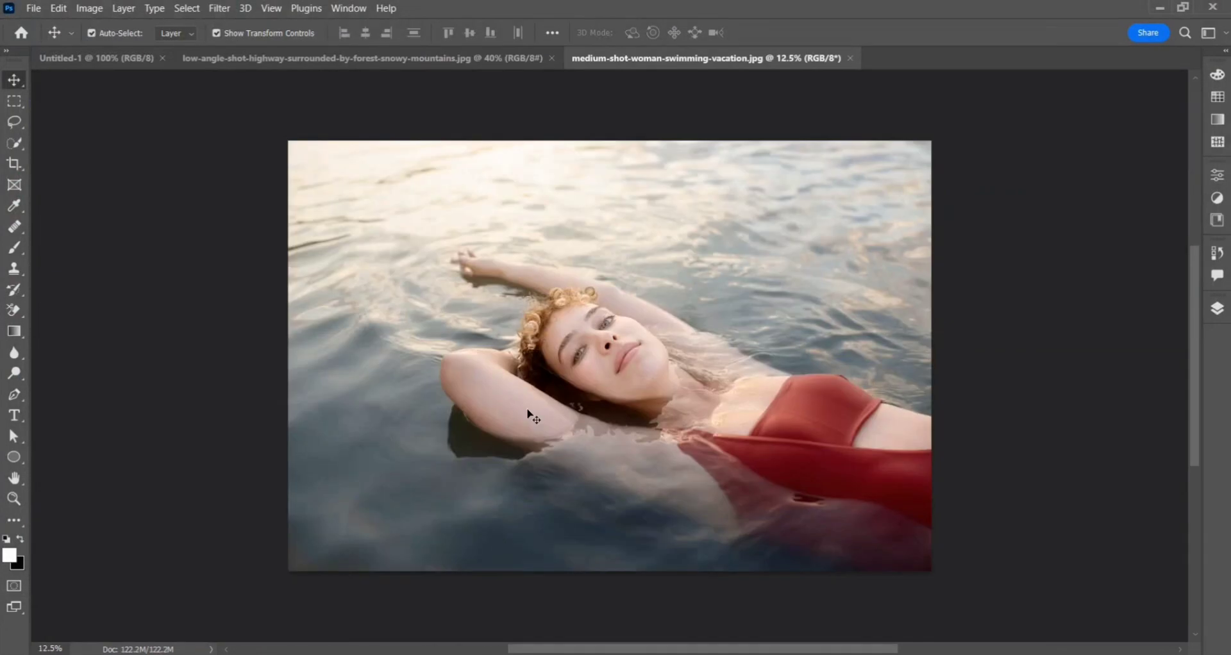
{"action": "key", "text": "ctrl+a"}
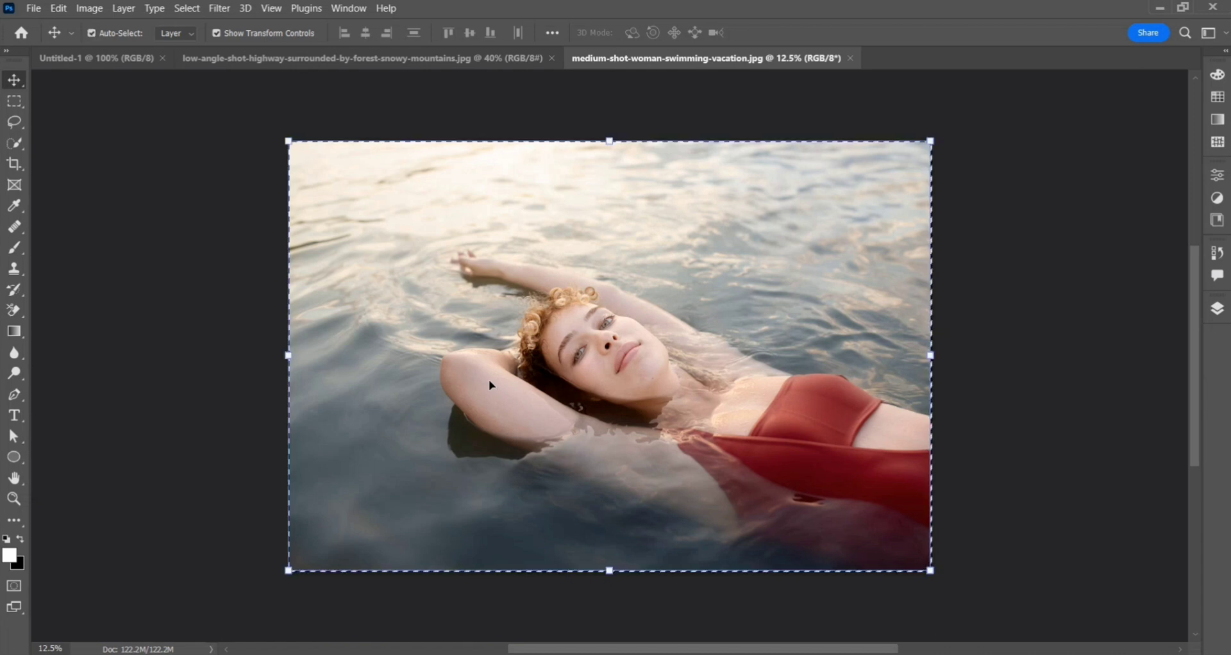
{"action": "key", "text": "ctrl+t"}
{"action": "left_click_drag", "start_coordinate": [288, 141], "coordinate": [429, 236]}
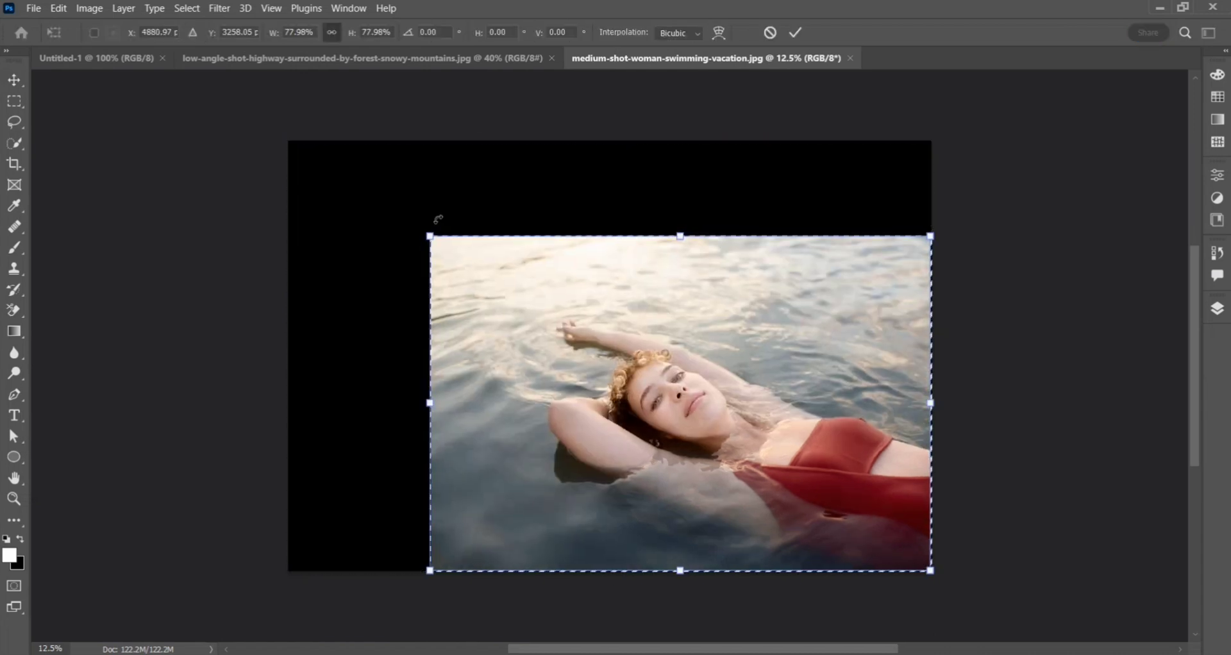
{"action": "left_click_drag", "start_coordinate": [633, 398], "coordinate": [571, 366]}
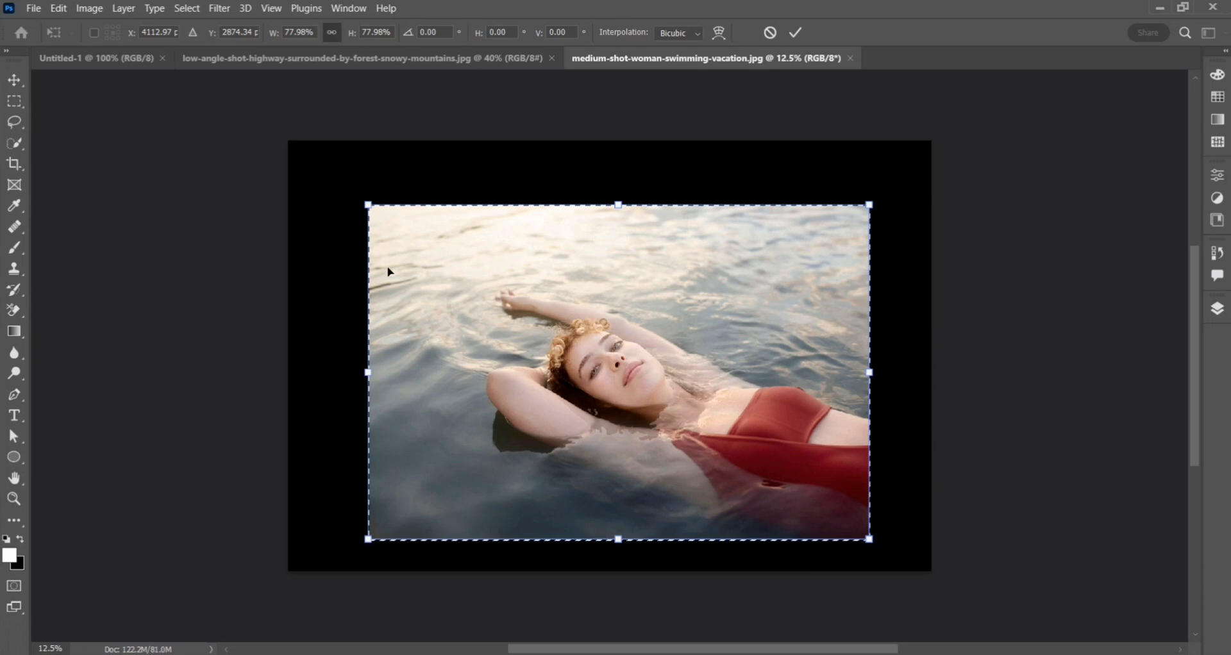
{"action": "left_click_drag", "start_coordinate": [367, 205], "coordinate": [562, 334]}
{"action": "left_click_drag", "start_coordinate": [731, 469], "coordinate": [602, 372]}
{"action": "left_click", "coordinate": [798, 40]}
Step: Bring the scaled photo into the highway document, reduce it to 49.67% and place it over the lower middle of the scene
{"action": "left_click_drag", "start_coordinate": [647, 336], "coordinate": [513, 307]}
{"action": "left_click_drag", "start_coordinate": [562, 444], "coordinate": [560, 442]}
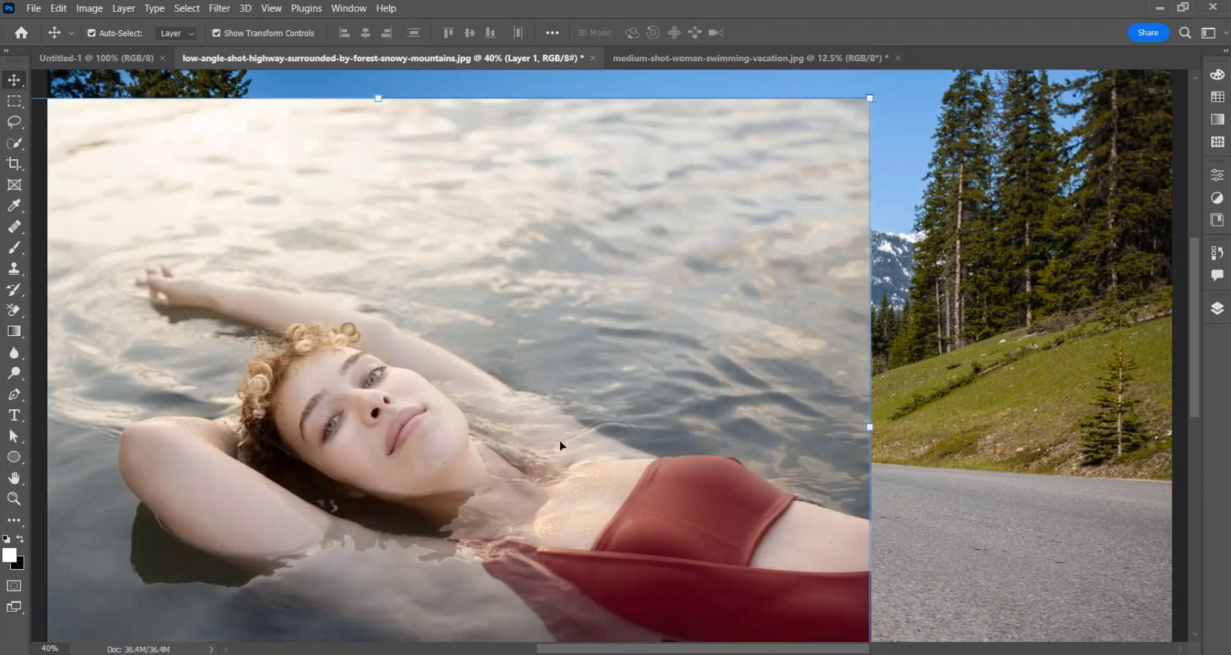
{"action": "left_click_drag", "start_coordinate": [870, 97], "coordinate": [558, 307]}
{"action": "left_click_drag", "start_coordinate": [290, 526], "coordinate": [608, 365]}
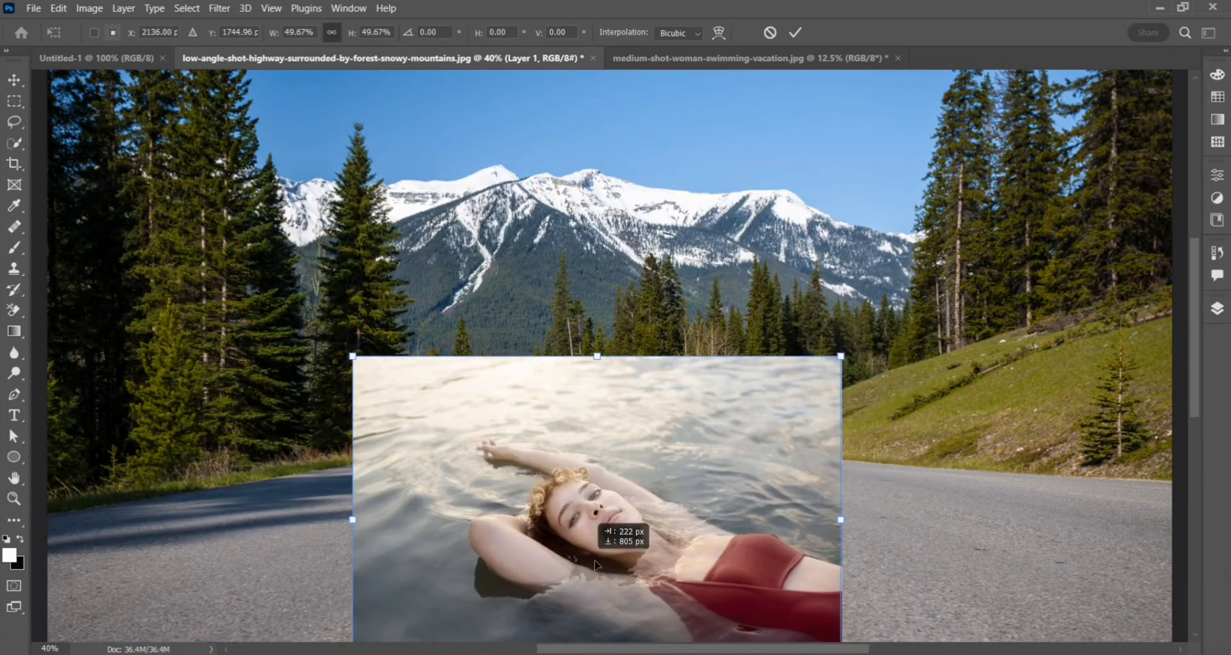
{"action": "left_click_drag", "start_coordinate": [580, 561], "coordinate": [637, 553]}
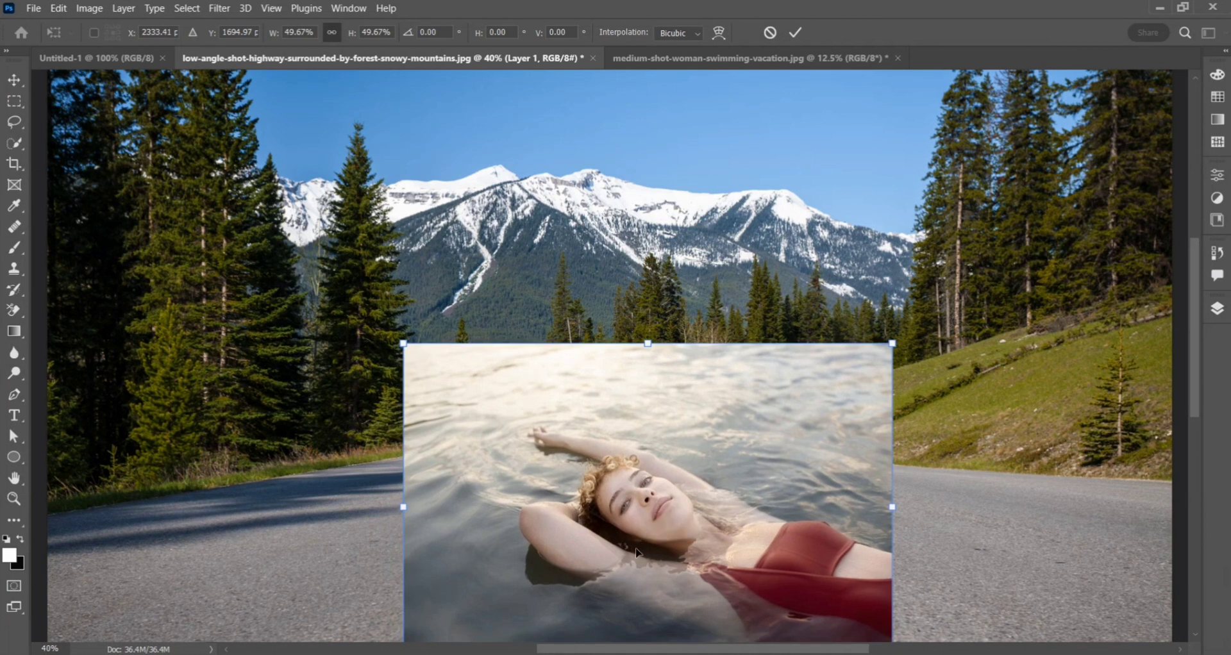
Step: Lower the photo layer's opacity to 57% and shift the photo up and to the right over the road
{"action": "left_click", "coordinate": [1218, 315]}
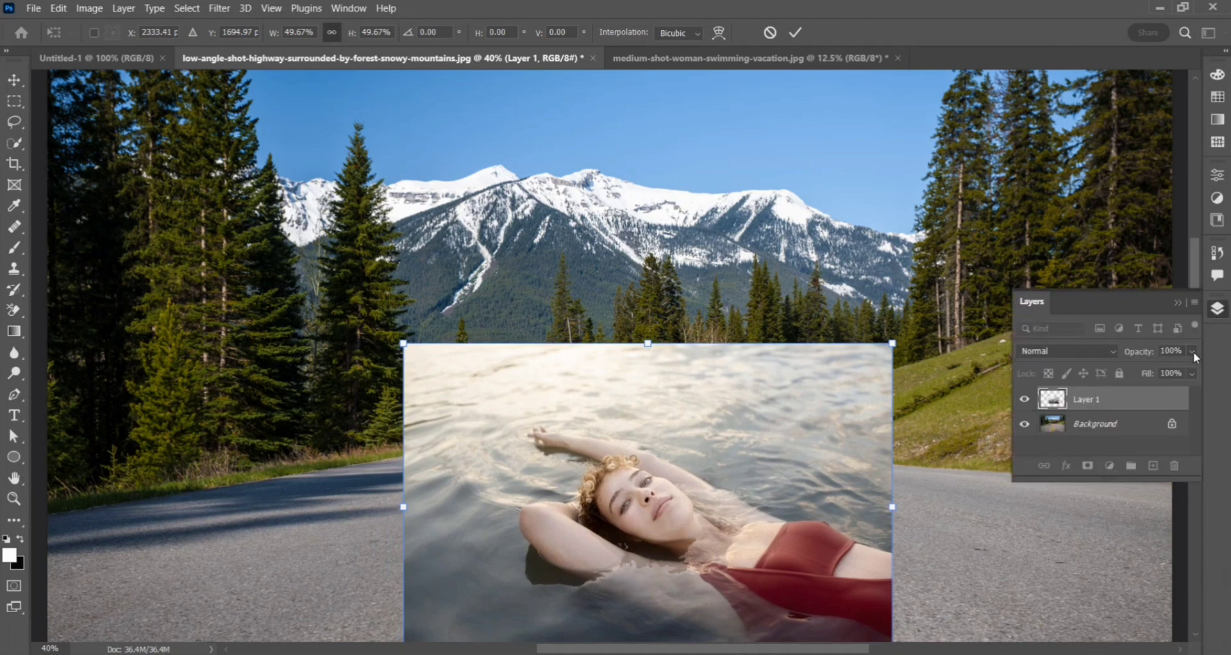
{"action": "left_click_drag", "start_coordinate": [1194, 352], "coordinate": [1160, 374]}
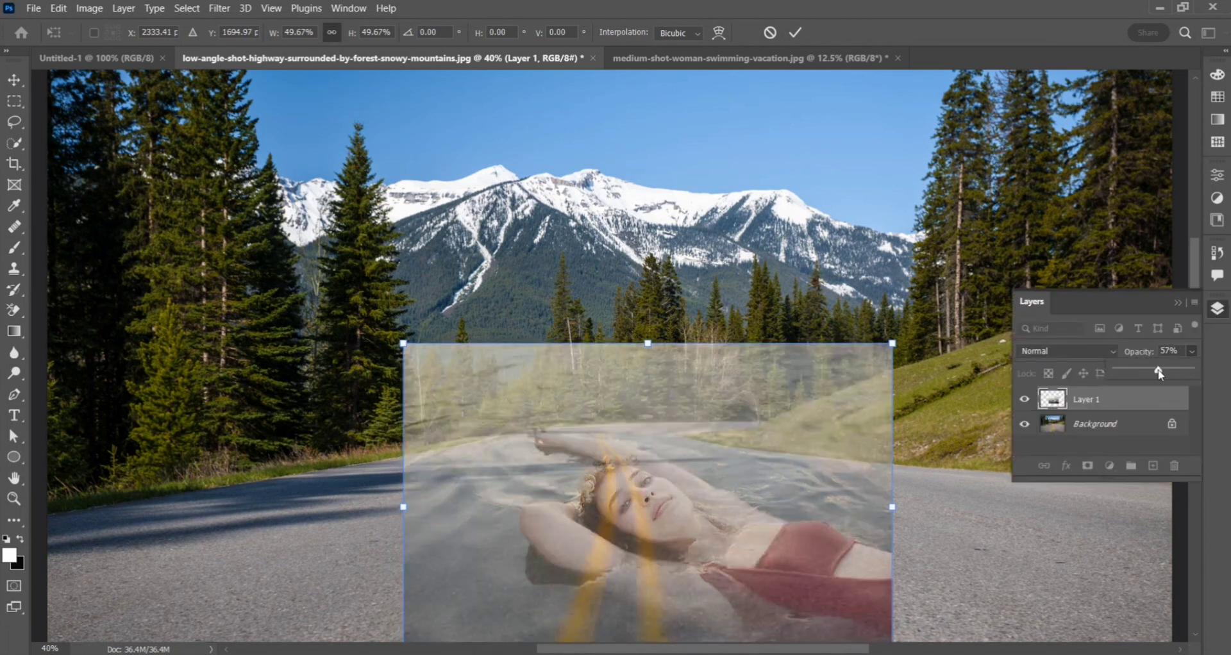
{"action": "left_click_drag", "start_coordinate": [708, 494], "coordinate": [749, 464]}
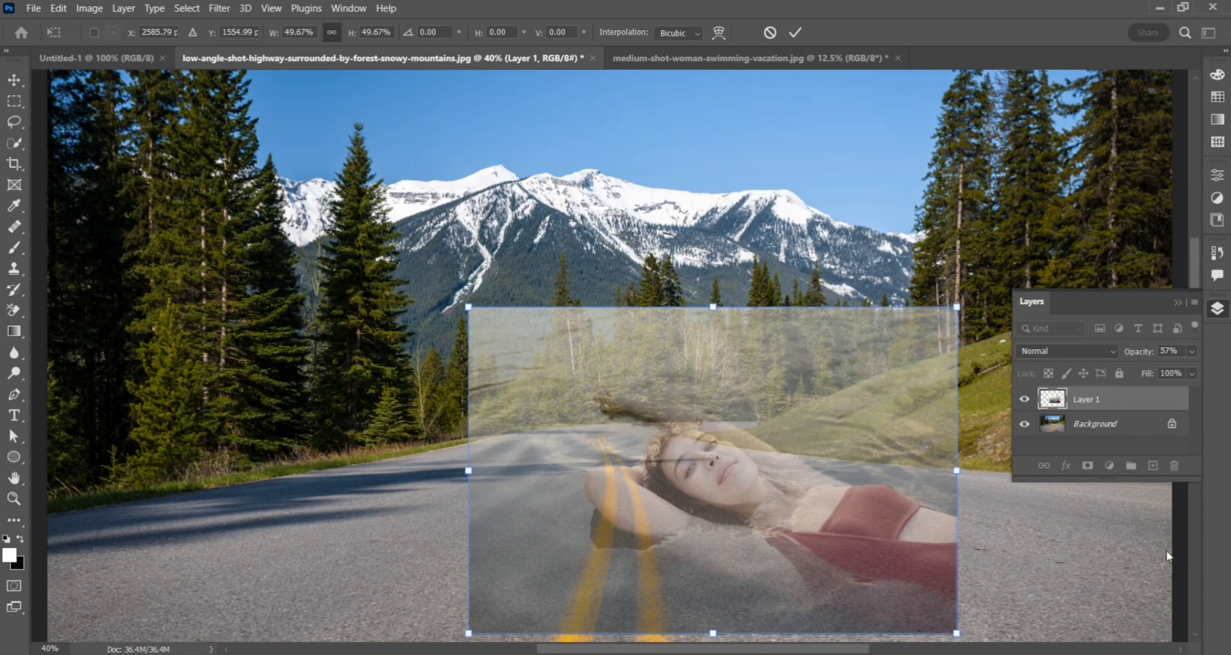
Step: Position the semi-transparent photo over the road's foreground and enlarge it proportionally to 68.42%
{"action": "left_click", "coordinate": [1218, 313]}
{"action": "left_click_drag", "start_coordinate": [1191, 294], "coordinate": [1199, 347]}
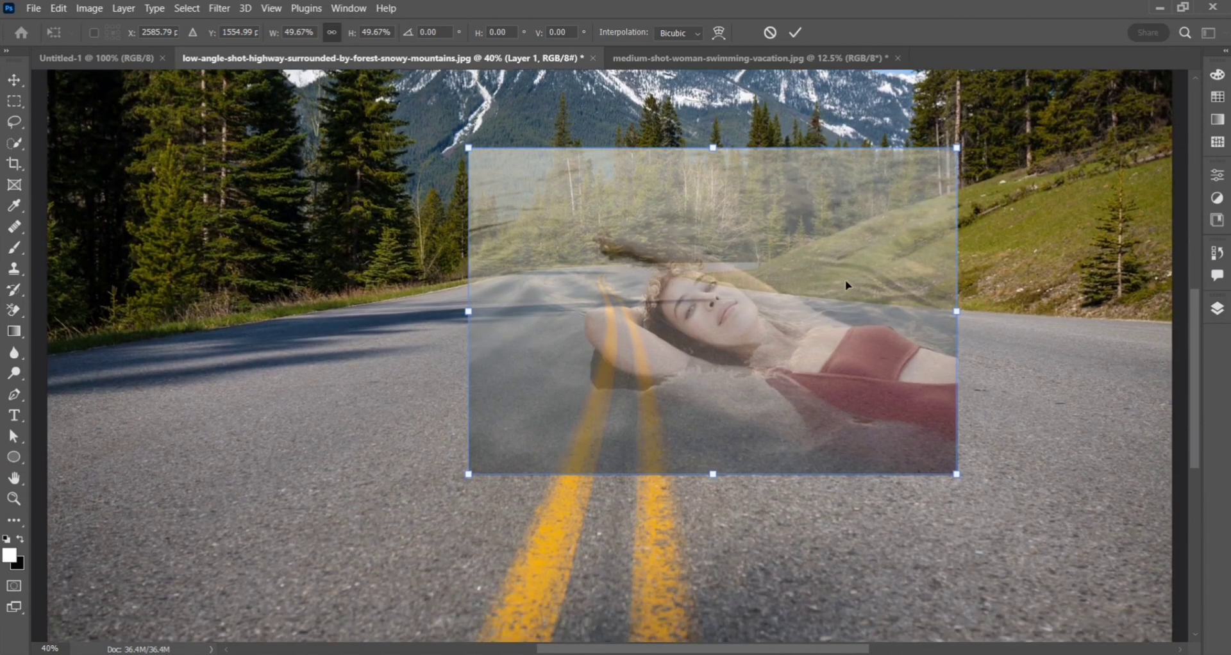
{"action": "left_click_drag", "start_coordinate": [746, 298], "coordinate": [770, 400]}
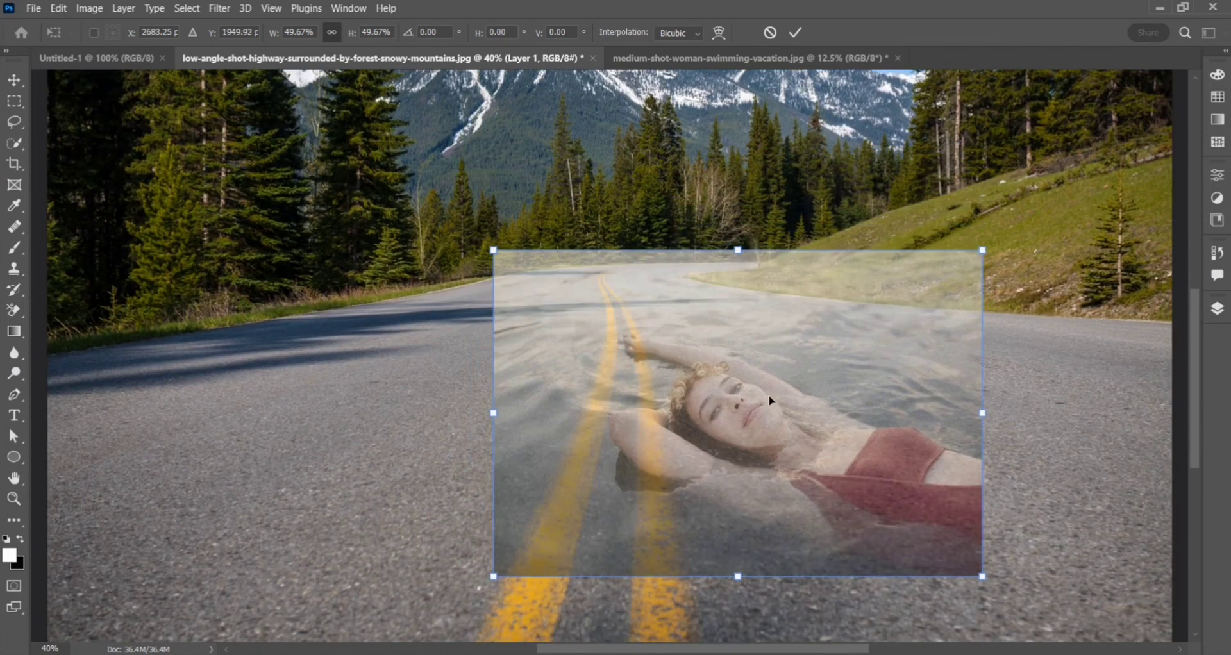
{"action": "left_click_drag", "start_coordinate": [1196, 431], "coordinate": [1197, 460]}
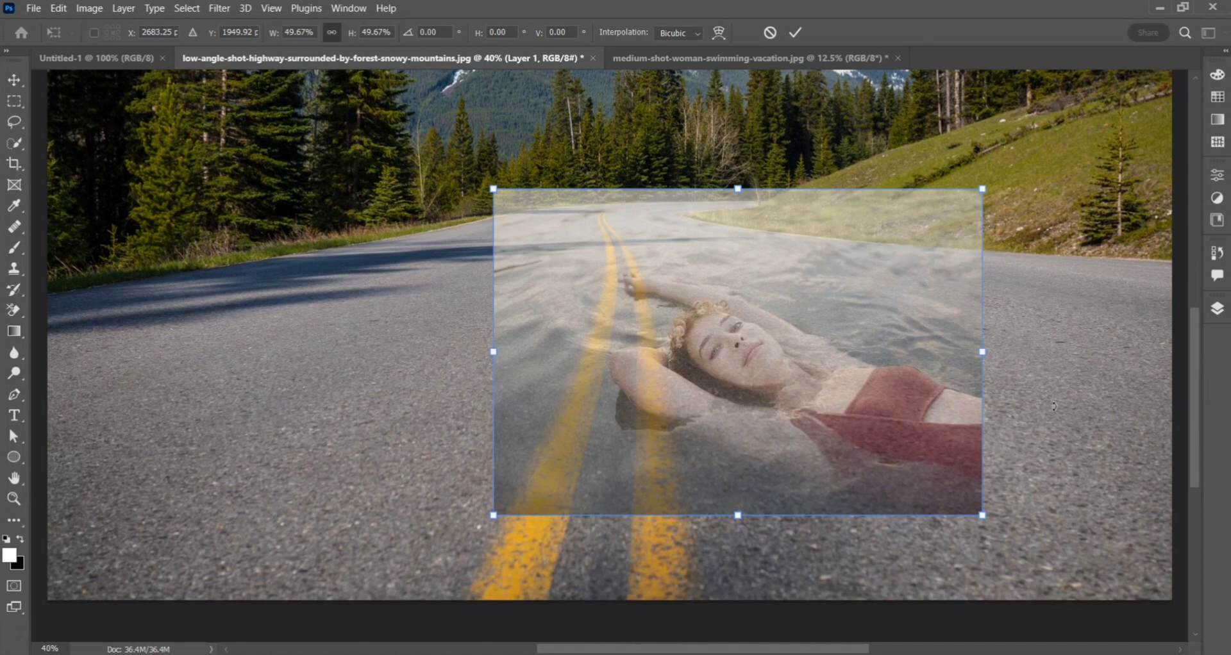
{"action": "left_click_drag", "start_coordinate": [825, 398], "coordinate": [860, 477]}
{"action": "left_click_drag", "start_coordinate": [771, 270], "coordinate": [752, 245]}
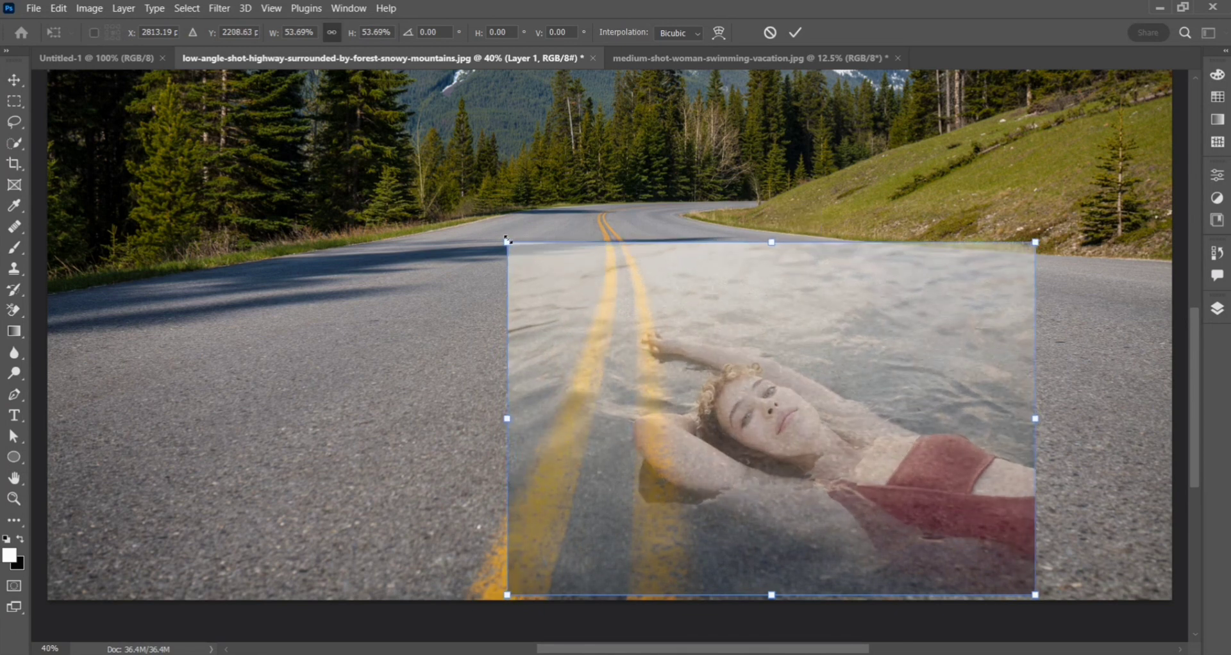
{"action": "left_click_drag", "start_coordinate": [508, 240], "coordinate": [402, 84]}
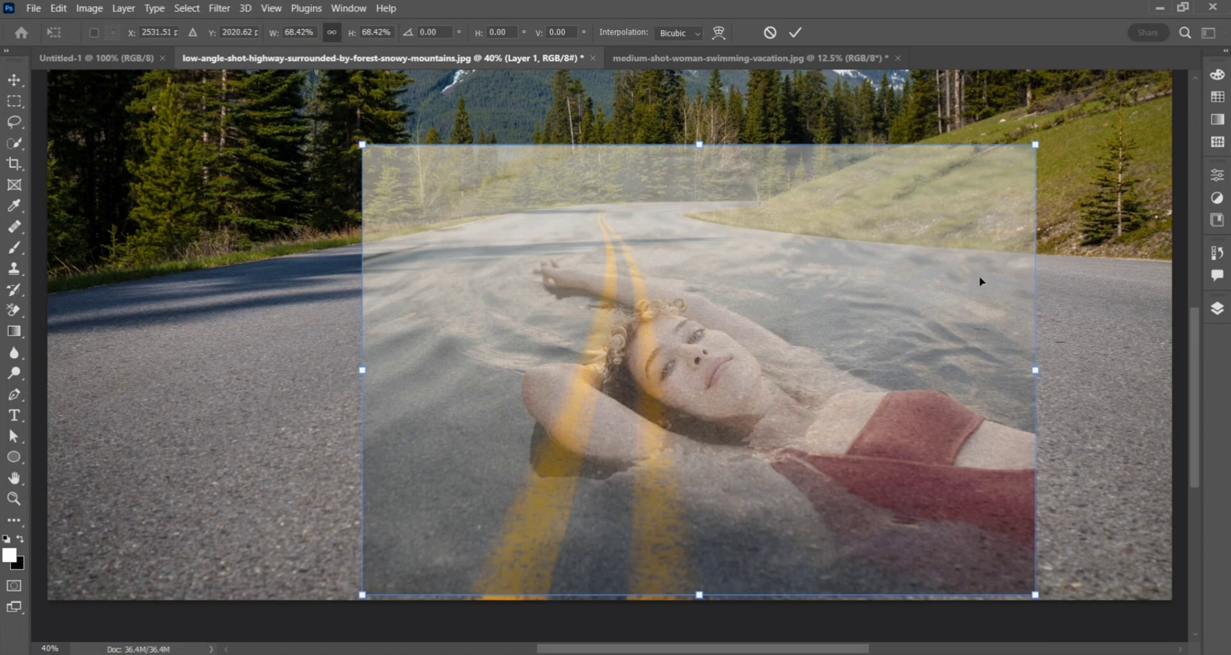
Step: Restore the swimming photo layer's opacity to 100%
{"action": "left_click", "coordinate": [1217, 309]}
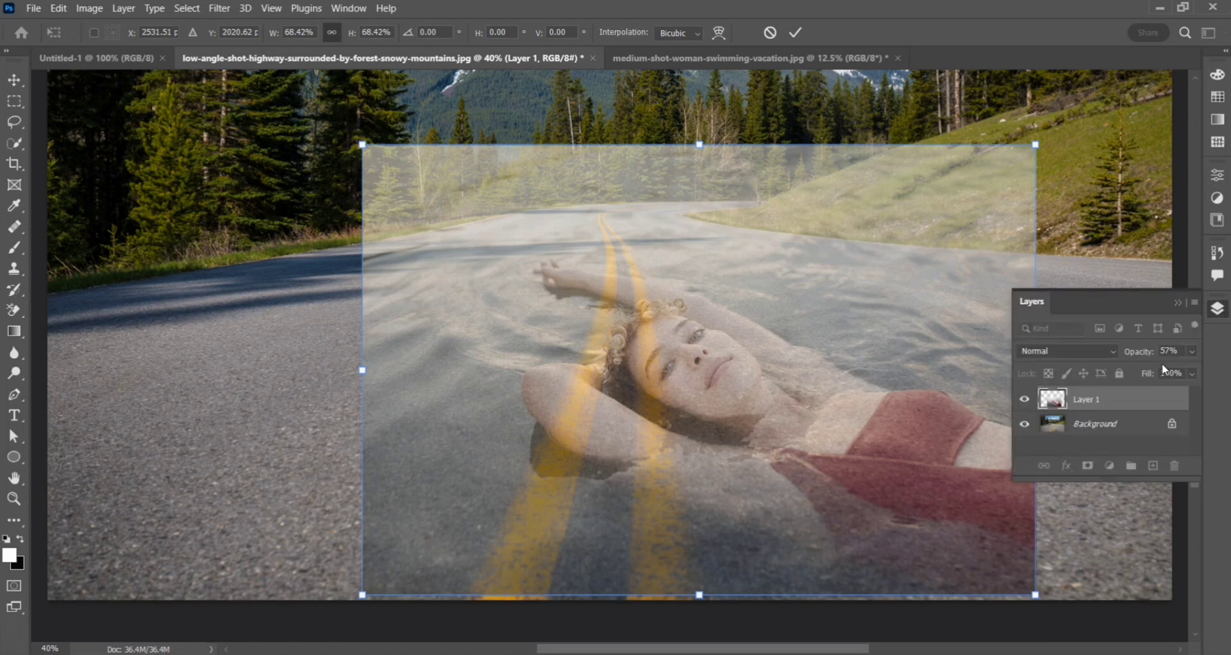
{"action": "left_click", "coordinate": [1193, 352]}
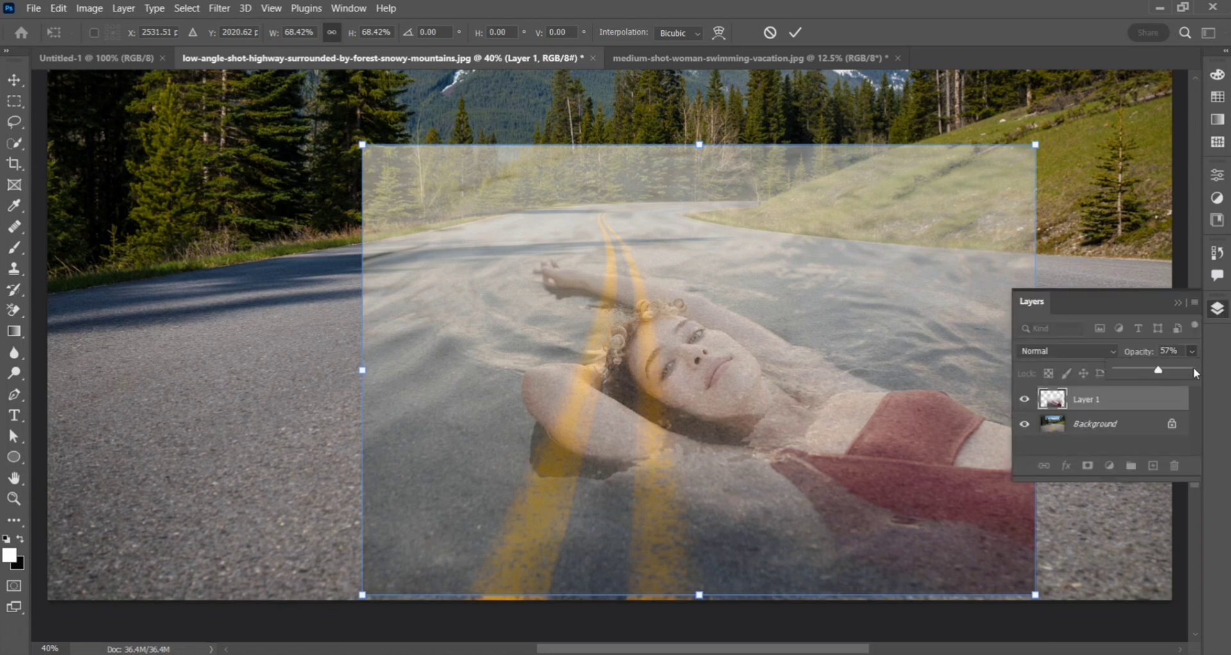
{"action": "left_click", "coordinate": [1196, 373]}
{"action": "left_click", "coordinate": [1117, 387]}
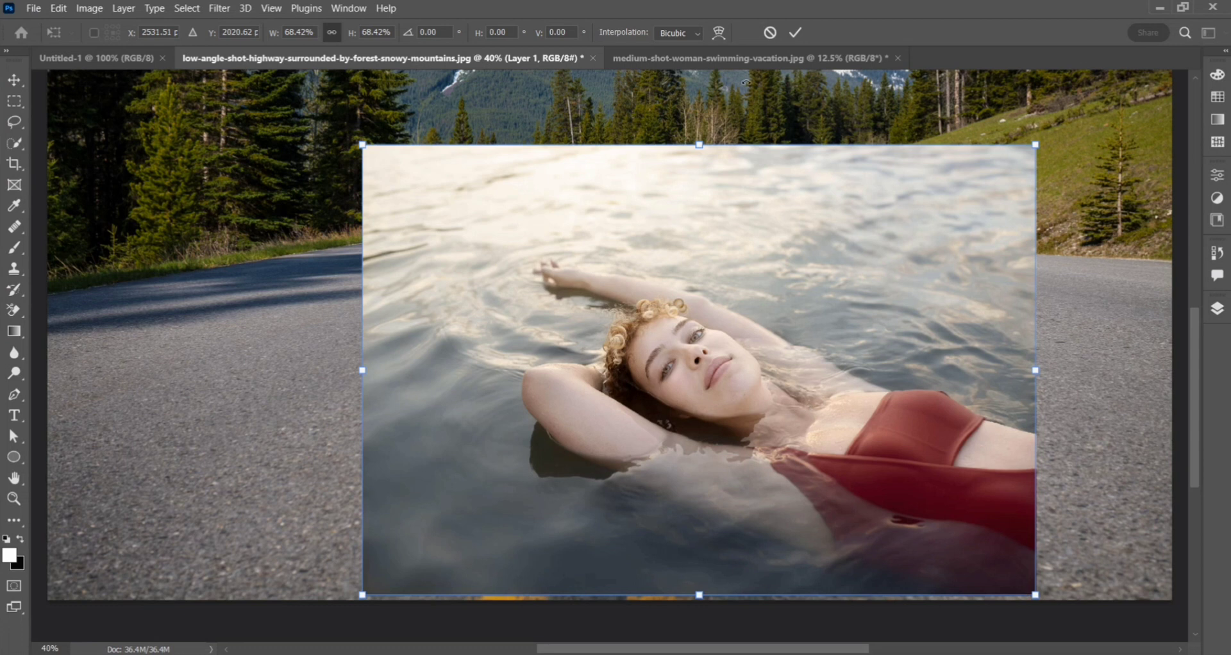
Step: Warp the photo so its upper corners reach the road's outer edges and its left side runs straight along the canvas edge
{"action": "left_click", "coordinate": [718, 32]}
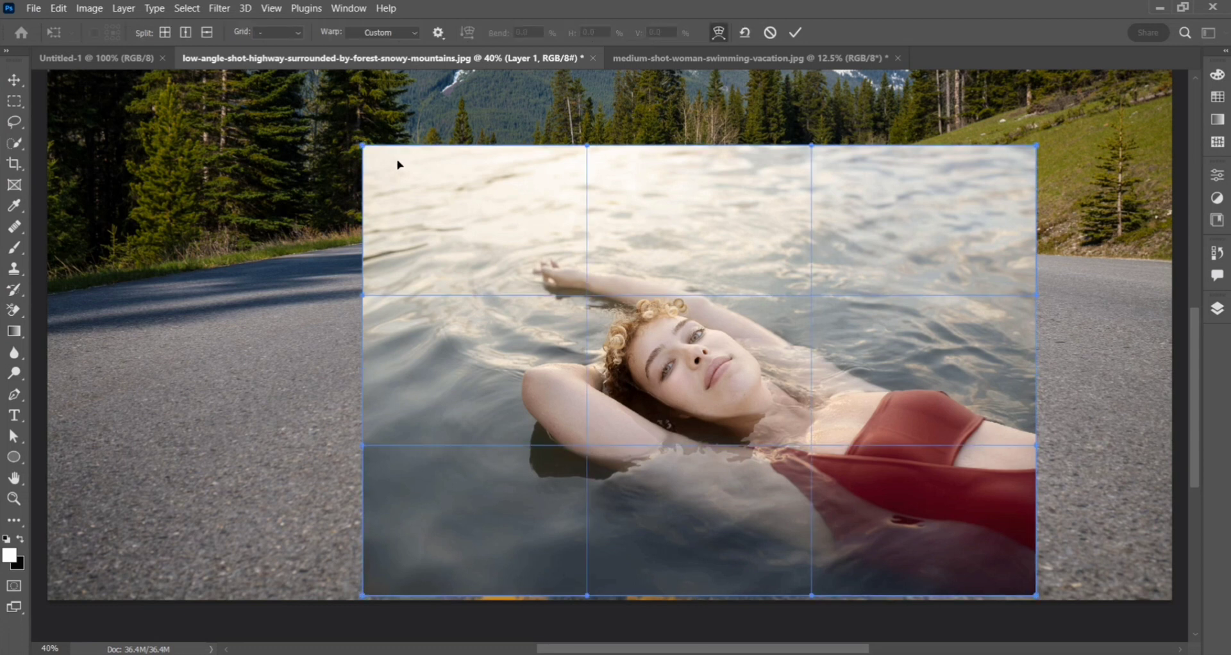
{"action": "left_click_drag", "start_coordinate": [363, 147], "coordinate": [50, 320]}
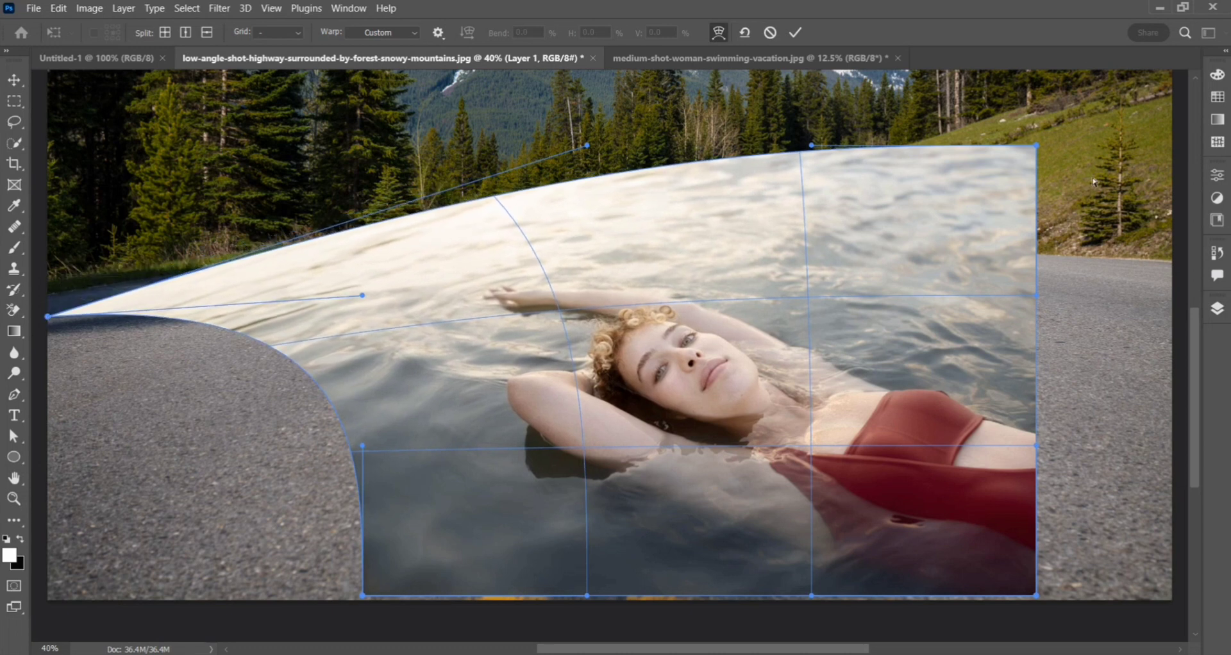
{"action": "left_click_drag", "start_coordinate": [1037, 147], "coordinate": [1173, 280]}
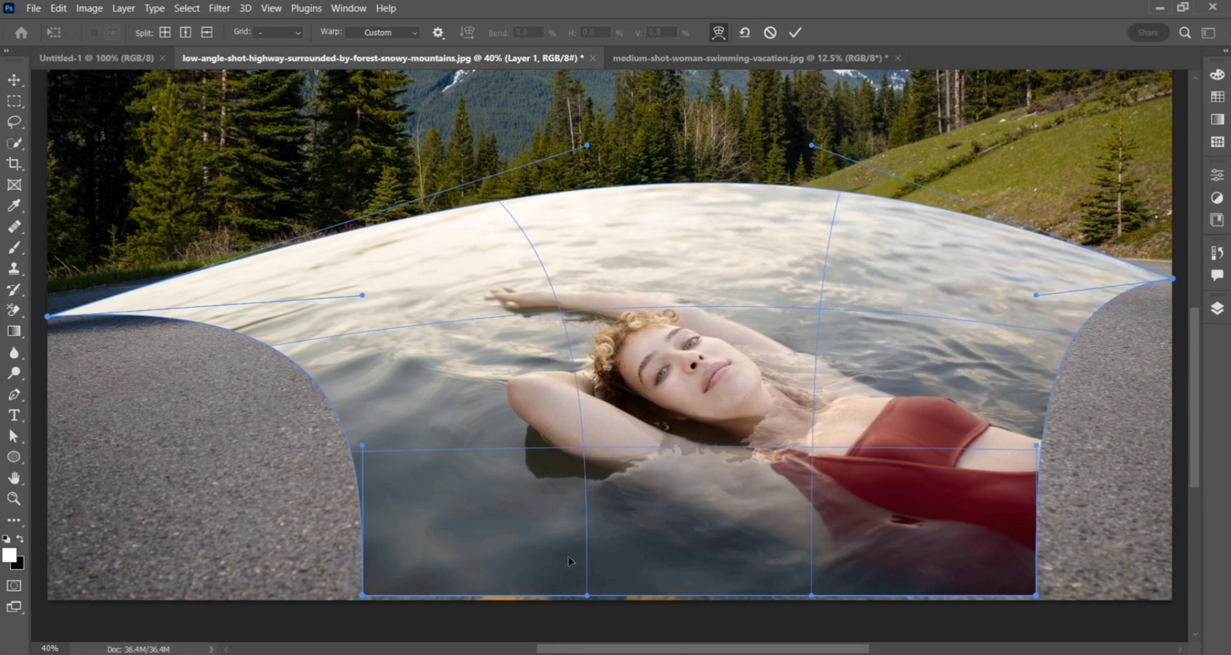
{"action": "left_click_drag", "start_coordinate": [365, 600], "coordinate": [46, 603]}
{"action": "left_click_drag", "start_coordinate": [363, 446], "coordinate": [47, 456]}
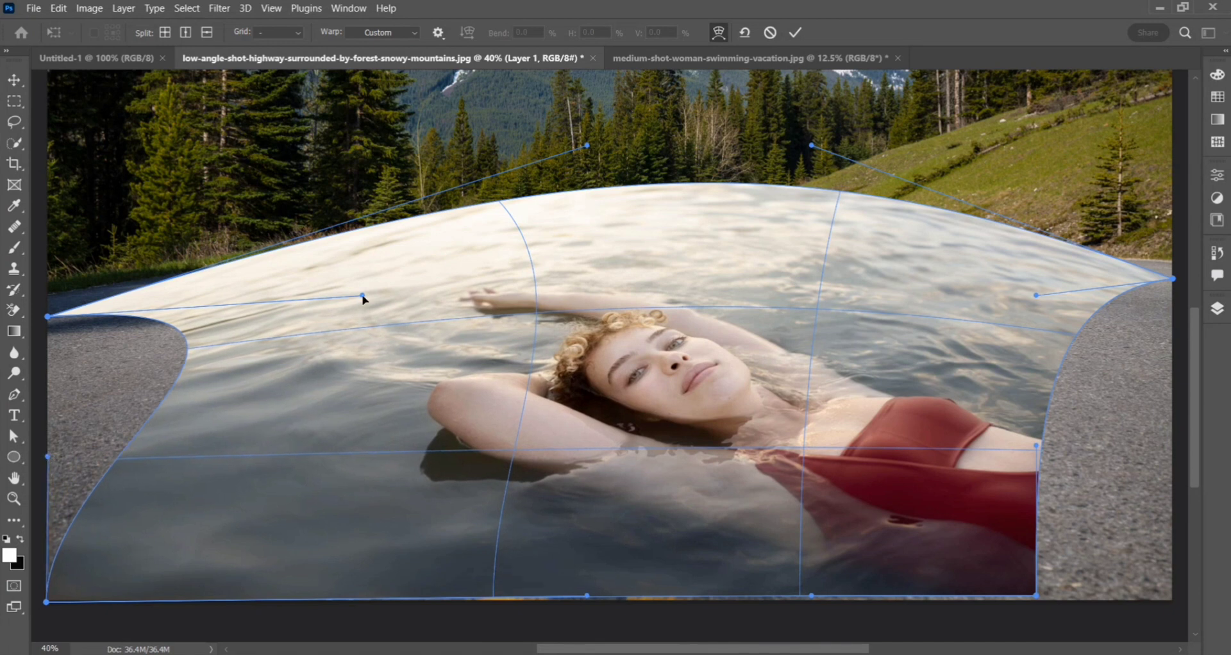
{"action": "left_click_drag", "start_coordinate": [242, 340], "coordinate": [50, 424]}
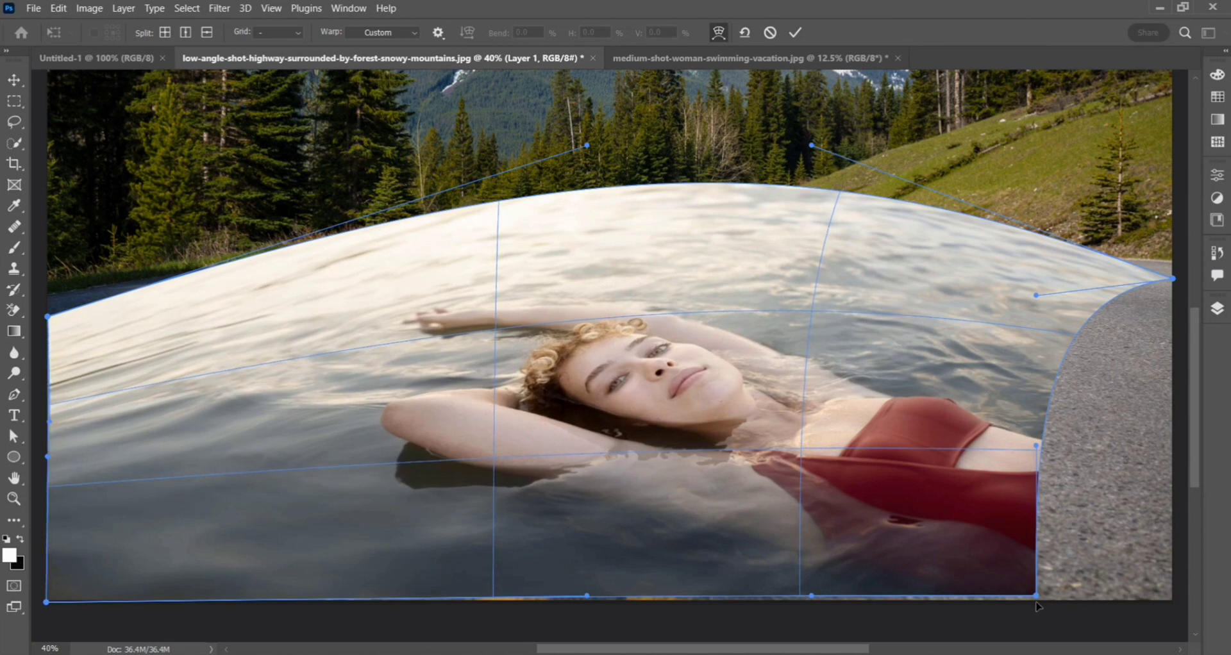
Step: Stretch the warp's lower right corner and right-side handles out to the canvas's right edge so that side is straight
{"action": "left_click_drag", "start_coordinate": [1037, 598], "coordinate": [1171, 603]}
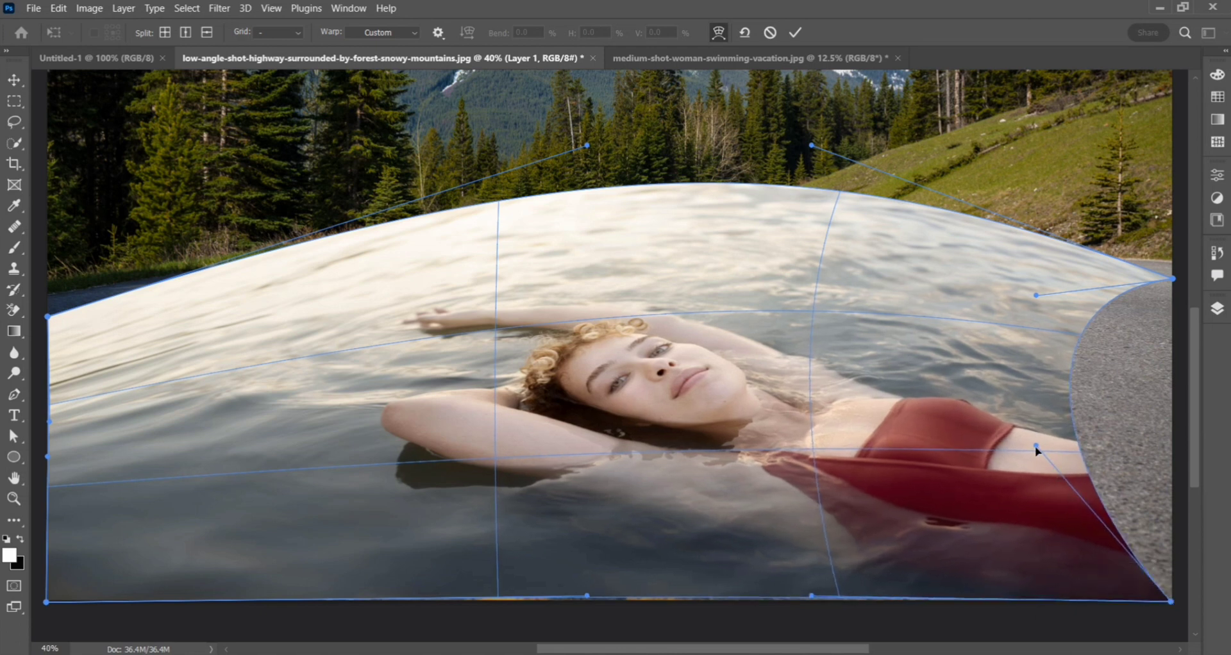
{"action": "left_click_drag", "start_coordinate": [1036, 447], "coordinate": [1171, 447]}
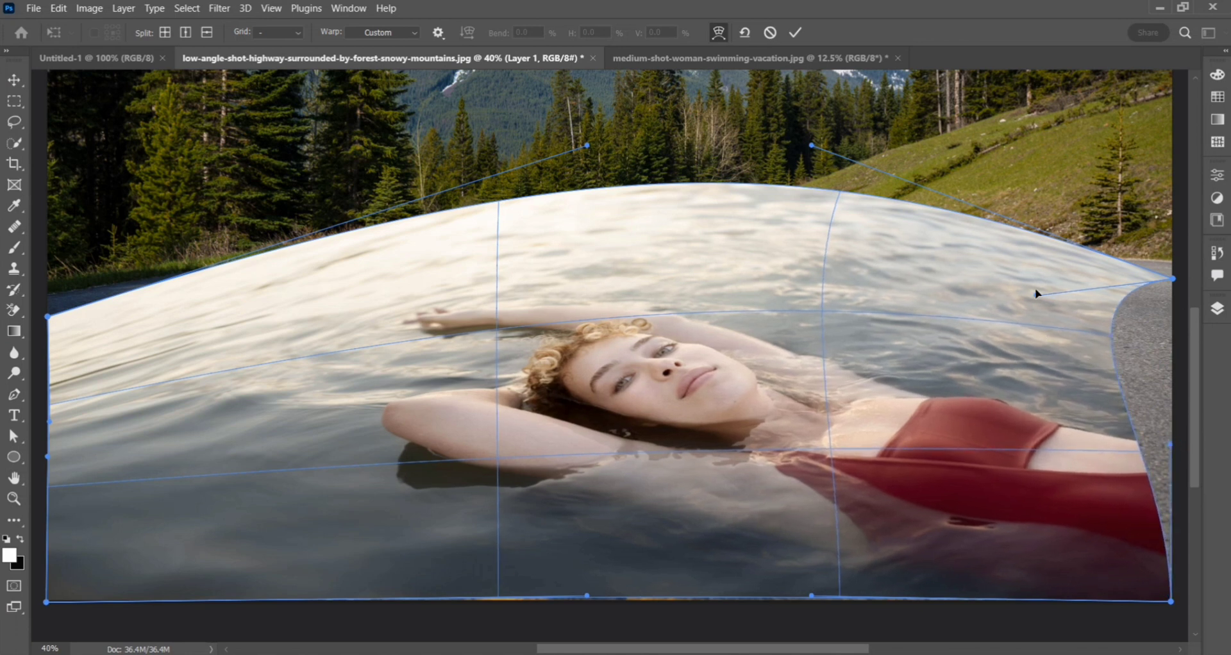
{"action": "left_click_drag", "start_coordinate": [1037, 296], "coordinate": [1173, 330]}
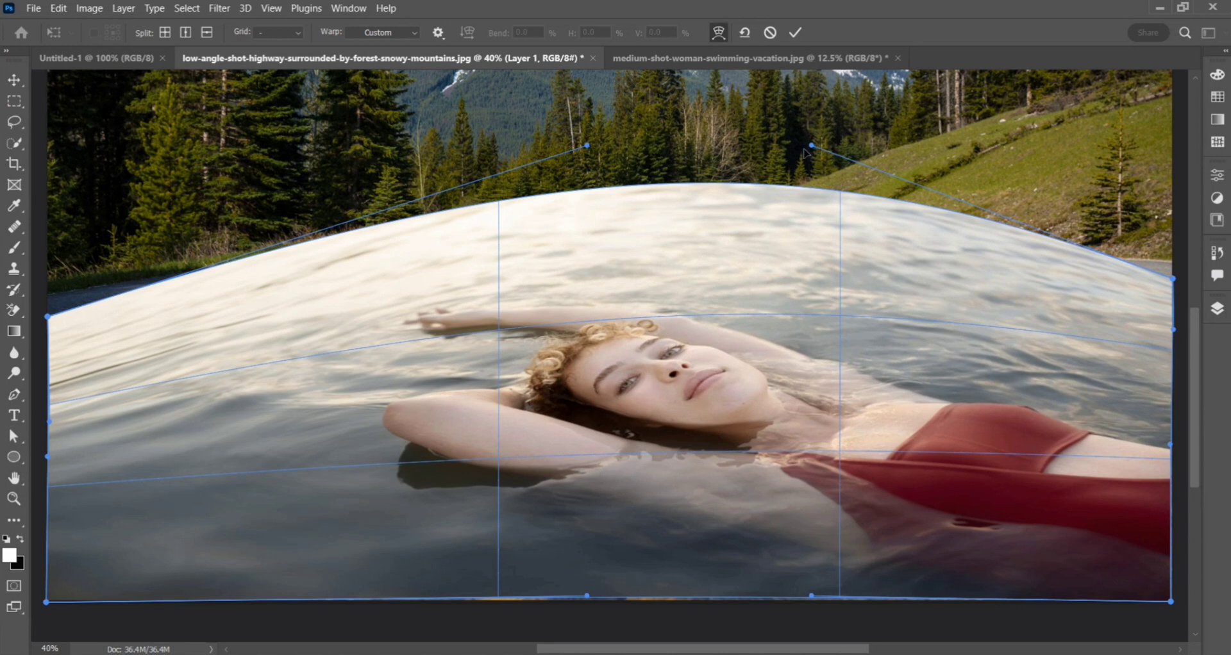
Step: Flatten the warp's upper edge into a gentle curve across the road, adjust the mesh around the woman, and apply the transform
{"action": "left_click_drag", "start_coordinate": [812, 146], "coordinate": [624, 264]}
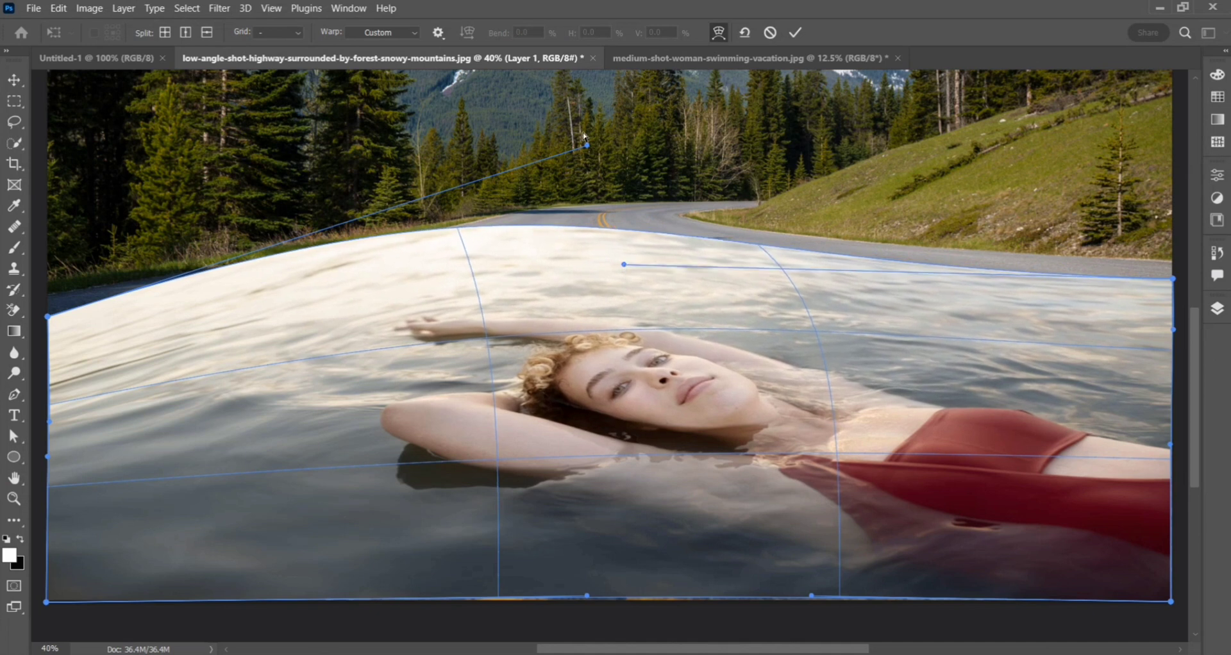
{"action": "left_click_drag", "start_coordinate": [588, 149], "coordinate": [638, 193]}
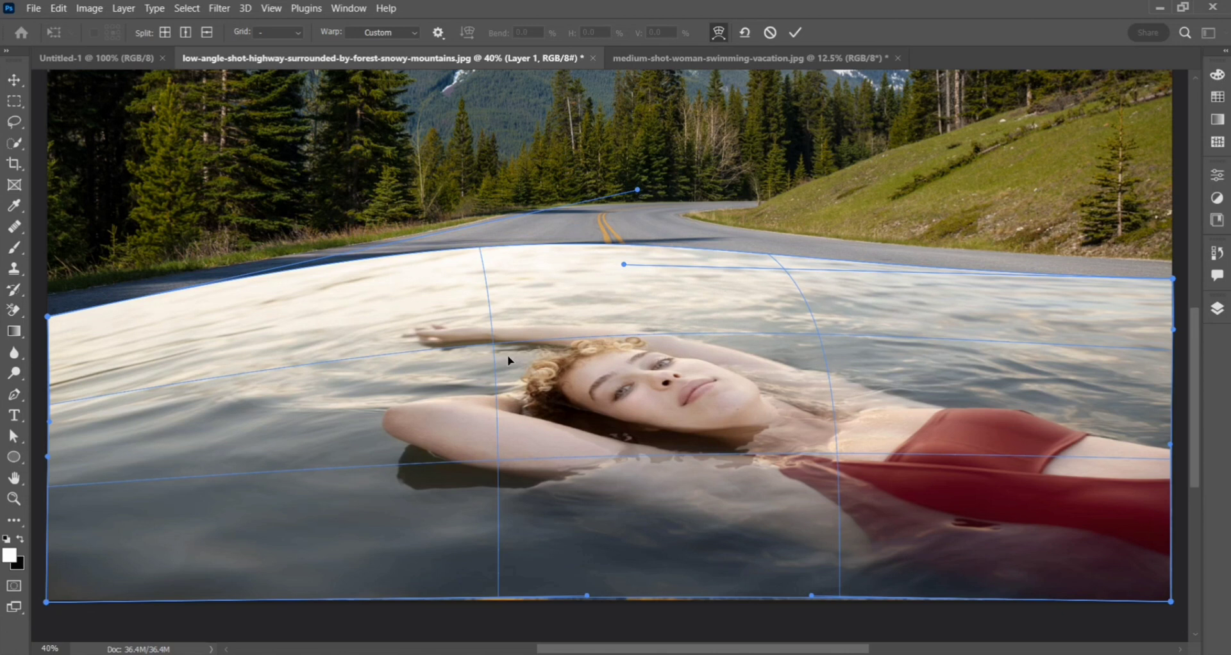
{"action": "left_click_drag", "start_coordinate": [508, 360], "coordinate": [505, 314]}
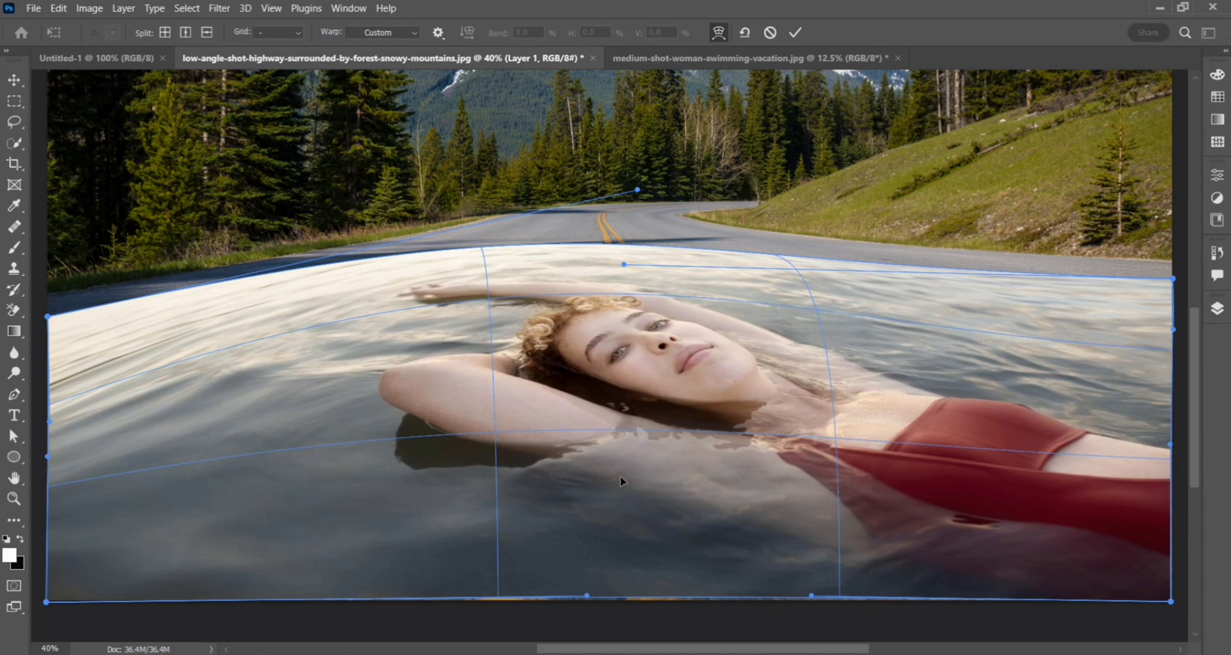
{"action": "left_click_drag", "start_coordinate": [620, 481], "coordinate": [586, 505]}
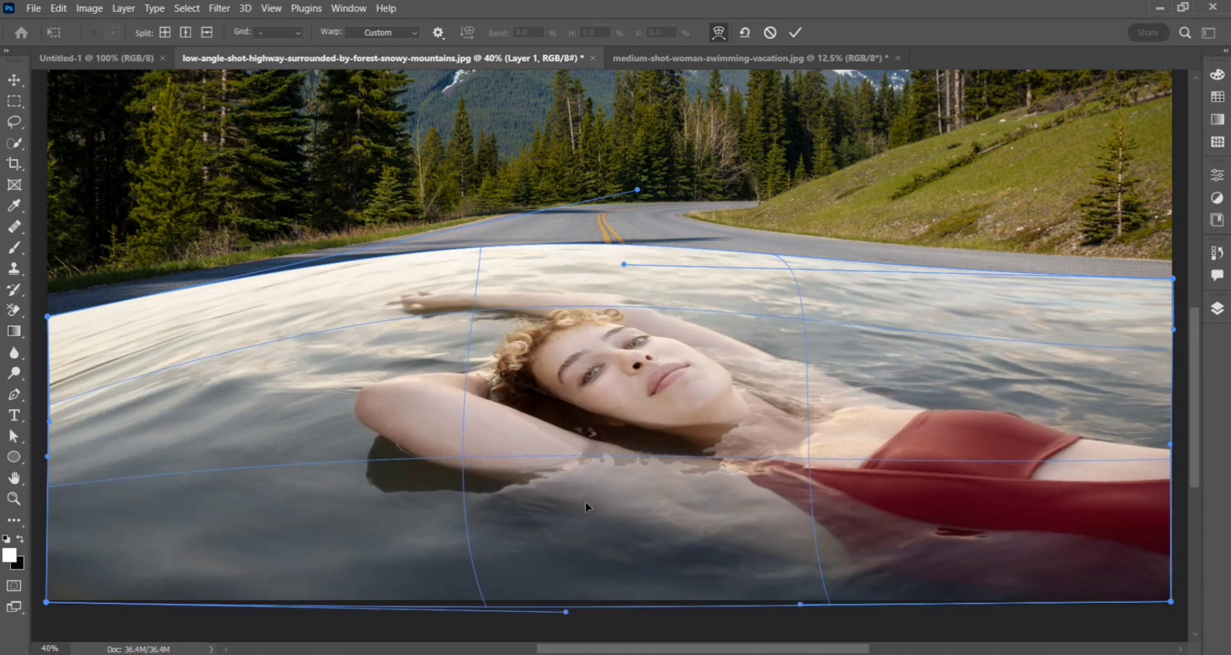
{"action": "left_click_drag", "start_coordinate": [475, 276], "coordinate": [508, 258]}
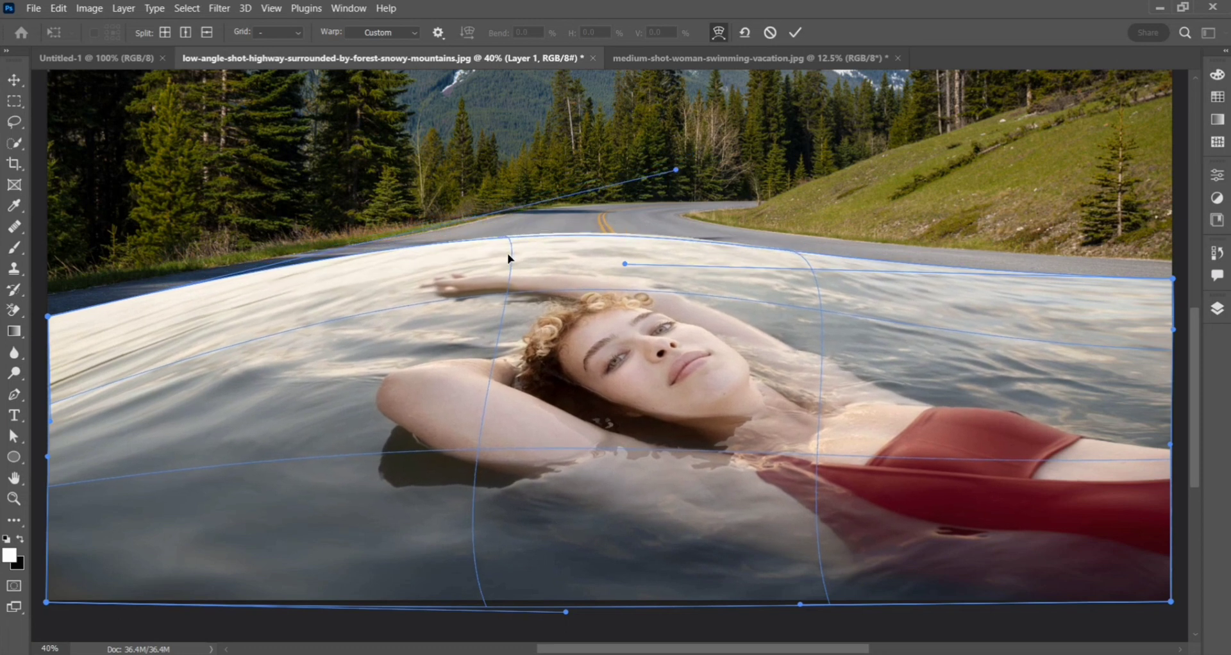
{"action": "left_click", "coordinate": [795, 33]}
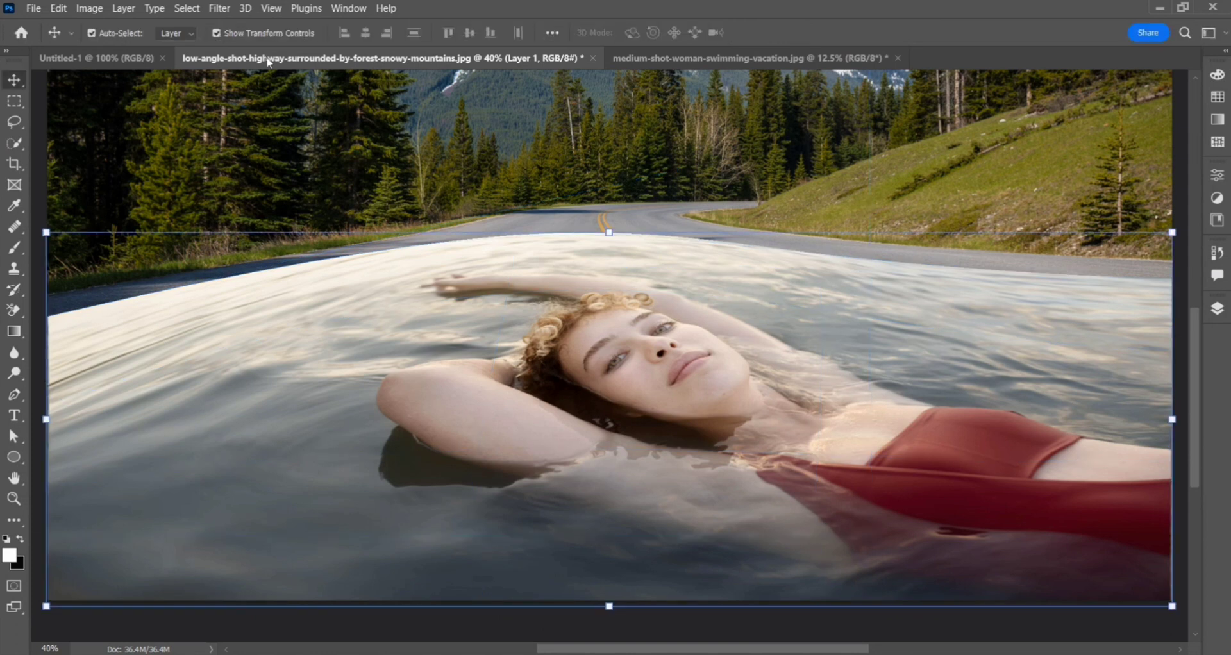
Step: Create a Subject selection around the woman in the warped photo layer
{"action": "left_click", "coordinate": [186, 8]}
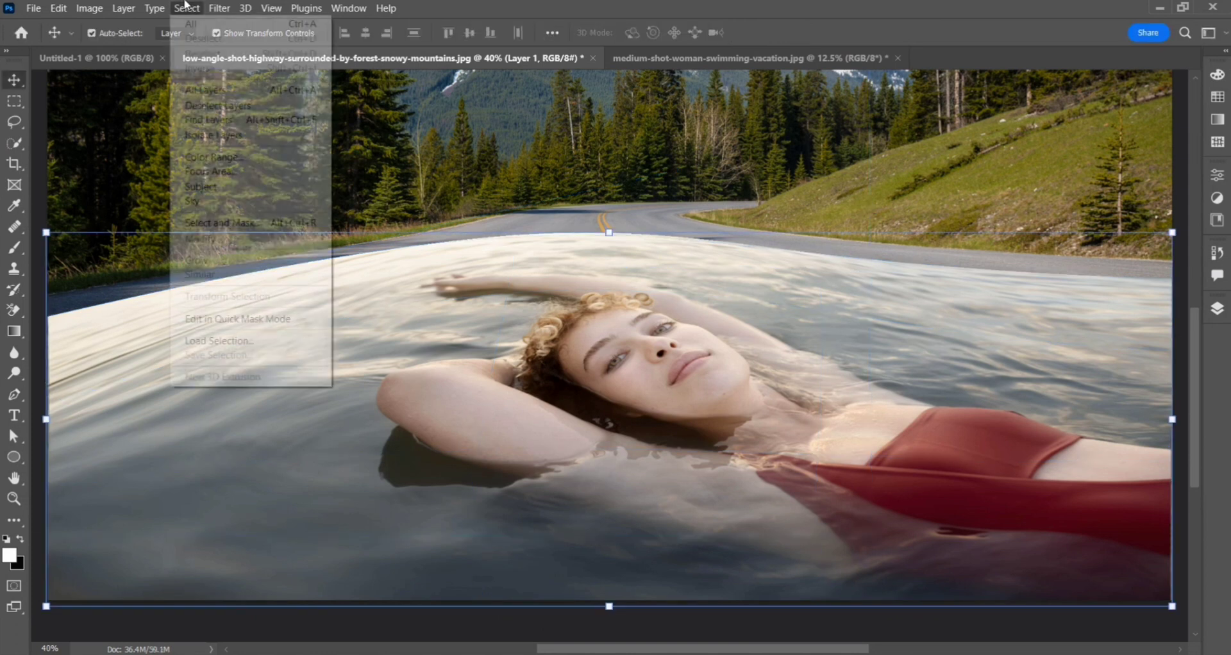
{"action": "left_click", "coordinate": [219, 187]}
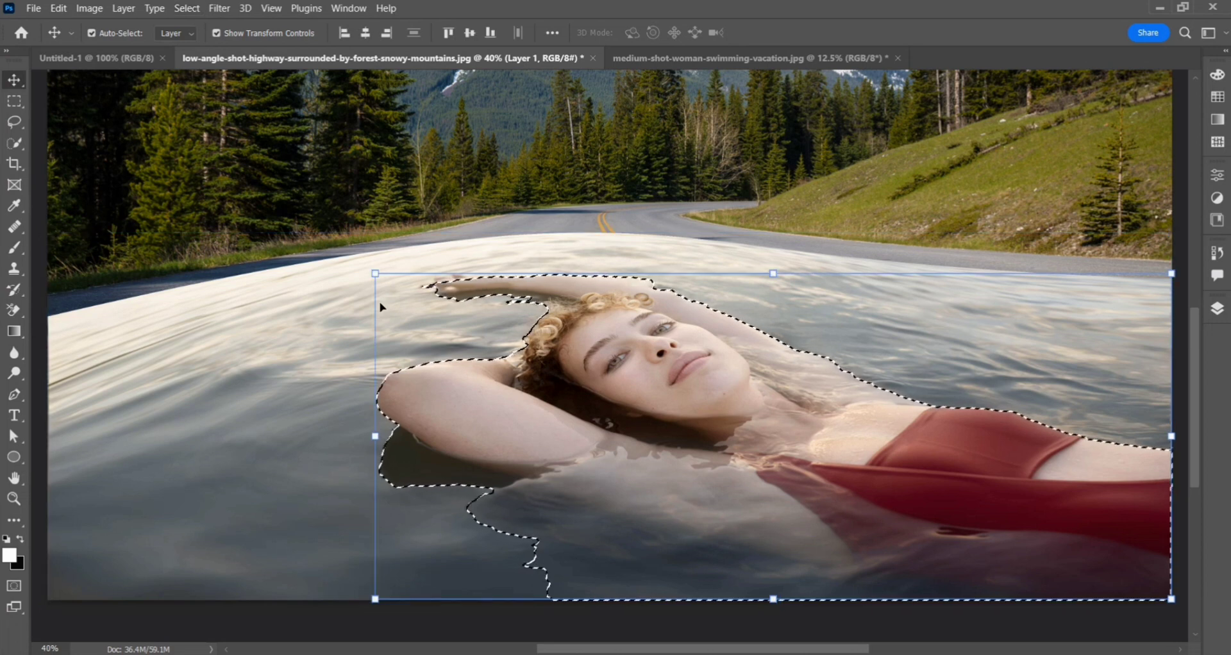
{"action": "left_click", "coordinate": [514, 233]}
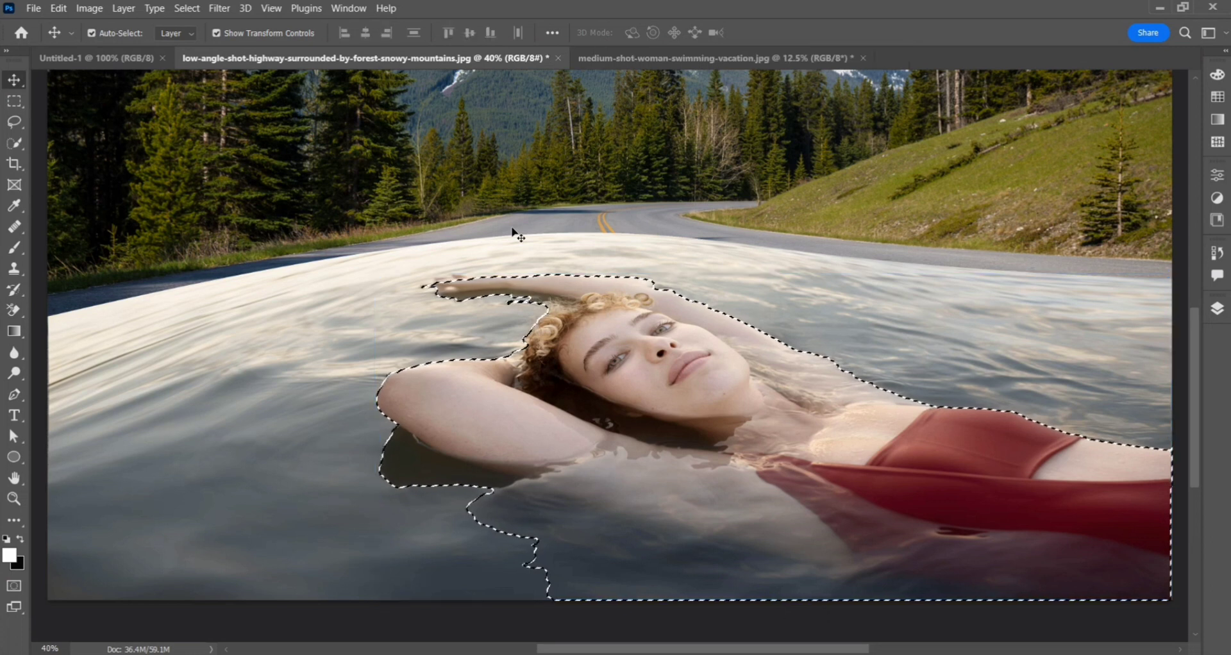
Step: Add a layer mask to Layer 1 from the selection around the woman
{"action": "left_click", "coordinate": [1218, 308]}
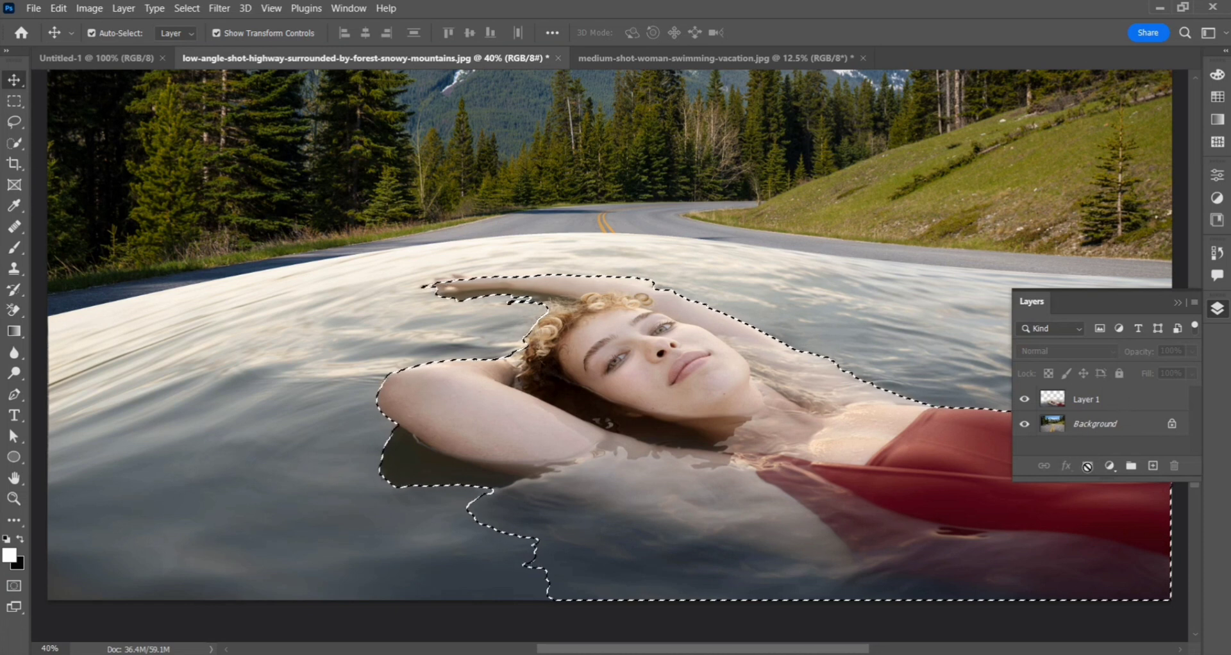
{"action": "left_click", "coordinate": [1105, 398]}
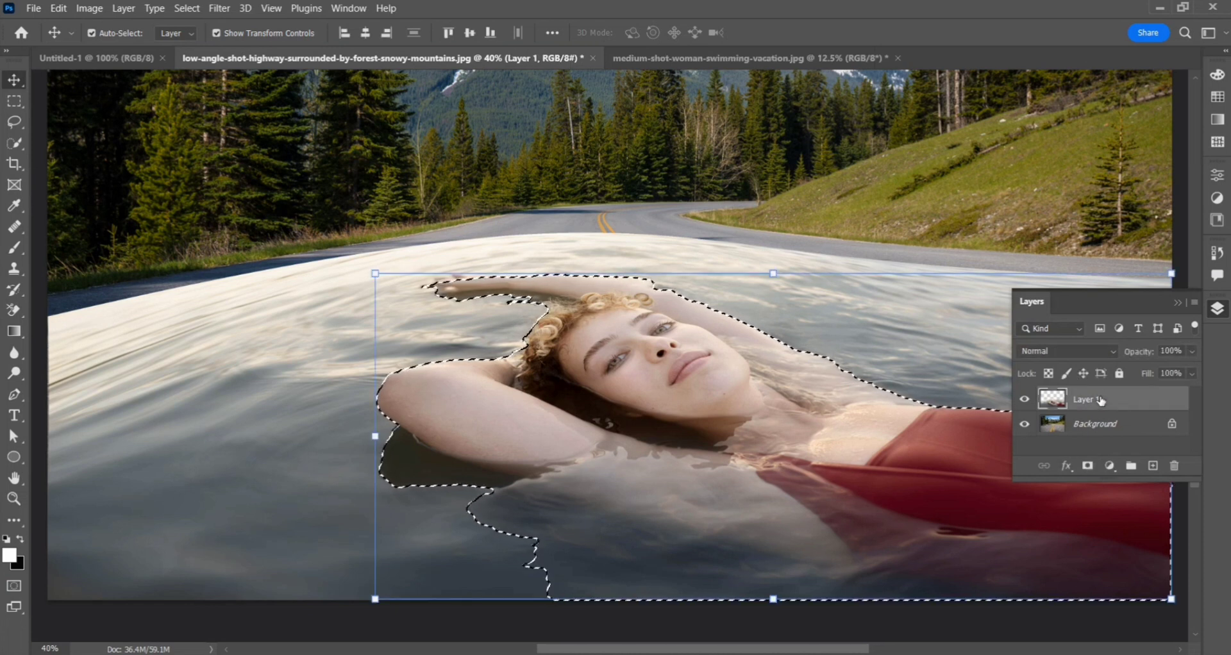
{"action": "left_click", "coordinate": [1088, 467]}
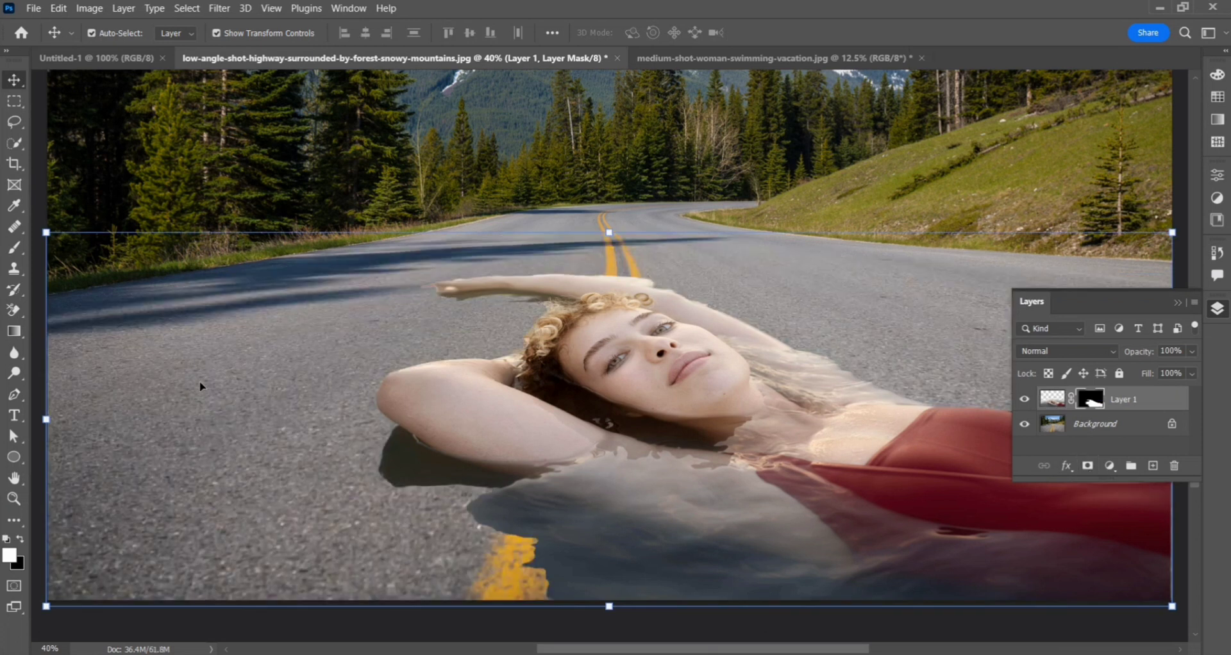
Step: Paint white on Layer 1's mask with the 199 px brush to restore the water around the woman across the canvas width
{"action": "left_click", "coordinate": [13, 250]}
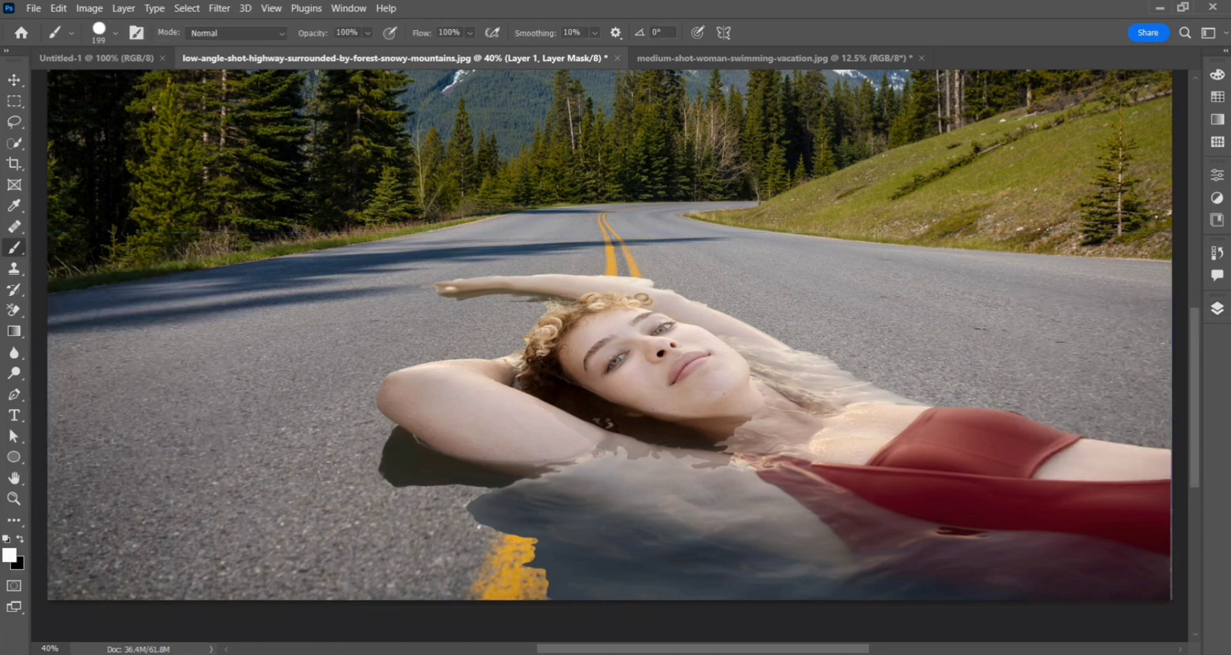
{"action": "mouse_move", "coordinate": [232, 464]}
{"action": "left_mouse_down"}
{"action": "mouse_move", "coordinate": [479, 501]}
{"action": "mouse_move", "coordinate": [367, 539]}
{"action": "mouse_move", "coordinate": [444, 564]}
{"action": "mouse_move", "coordinate": [581, 550]}
{"action": "mouse_move", "coordinate": [445, 504]}
{"action": "mouse_move", "coordinate": [347, 513]}
{"action": "mouse_move", "coordinate": [203, 559]}
{"action": "mouse_move", "coordinate": [489, 579]}
{"action": "mouse_move", "coordinate": [74, 563]}
{"action": "left_mouse_up"}
{"action": "mouse_move", "coordinate": [372, 457]}
{"action": "left_mouse_down"}
{"action": "mouse_move", "coordinate": [192, 457]}
{"action": "mouse_move", "coordinate": [103, 507]}
{"action": "mouse_move", "coordinate": [359, 321]}
{"action": "mouse_move", "coordinate": [703, 299]}
{"action": "left_mouse_up"}
{"action": "mouse_move", "coordinate": [780, 282]}
{"action": "left_mouse_down"}
{"action": "mouse_move", "coordinate": [982, 320]}
{"action": "mouse_move", "coordinate": [808, 340]}
{"action": "left_mouse_up"}
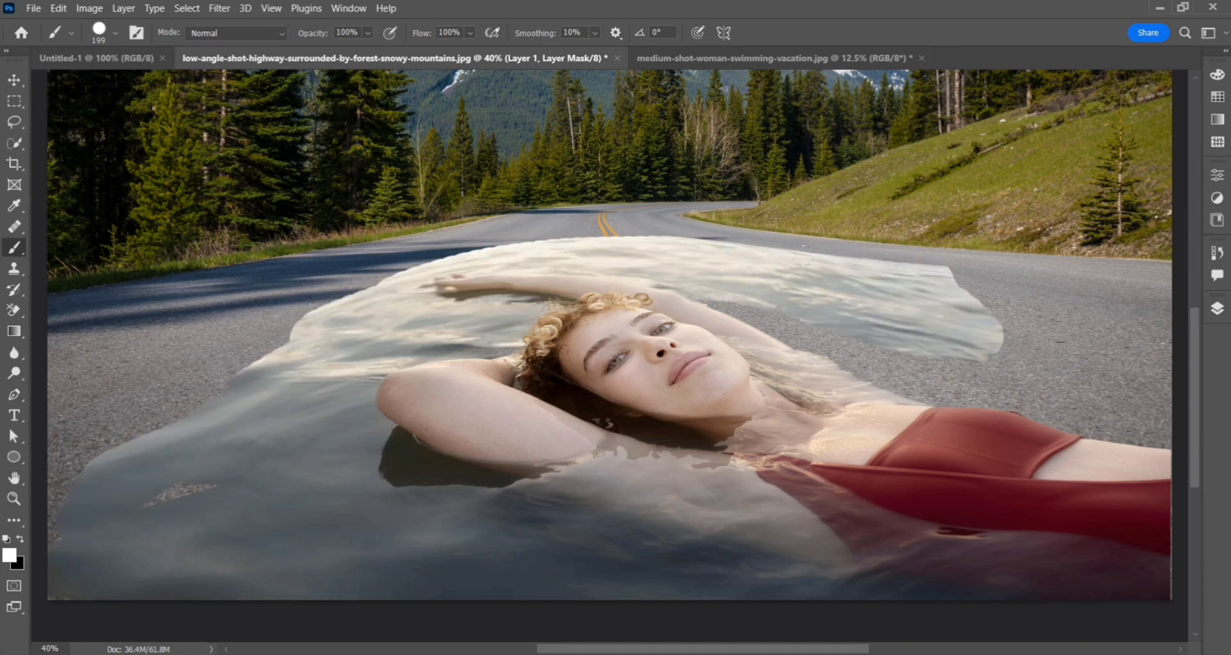
{"action": "left_click_drag", "start_coordinate": [667, 244], "coordinate": [541, 244]}
{"action": "mouse_move", "coordinate": [853, 362]}
{"action": "left_mouse_down"}
{"action": "mouse_move", "coordinate": [942, 394]}
{"action": "mouse_move", "coordinate": [1032, 365]}
{"action": "left_mouse_up"}
{"action": "mouse_move", "coordinate": [526, 240]}
{"action": "left_mouse_down"}
{"action": "mouse_move", "coordinate": [192, 291]}
{"action": "mouse_move", "coordinate": [186, 302]}
{"action": "mouse_move", "coordinate": [244, 359]}
{"action": "mouse_move", "coordinate": [170, 401]}
{"action": "mouse_move", "coordinate": [71, 532]}
{"action": "mouse_move", "coordinate": [109, 307]}
{"action": "mouse_move", "coordinate": [137, 316]}
{"action": "mouse_move", "coordinate": [125, 302]}
{"action": "mouse_move", "coordinate": [67, 350]}
{"action": "mouse_move", "coordinate": [58, 417]}
{"action": "mouse_move", "coordinate": [68, 321]}
{"action": "left_mouse_up"}
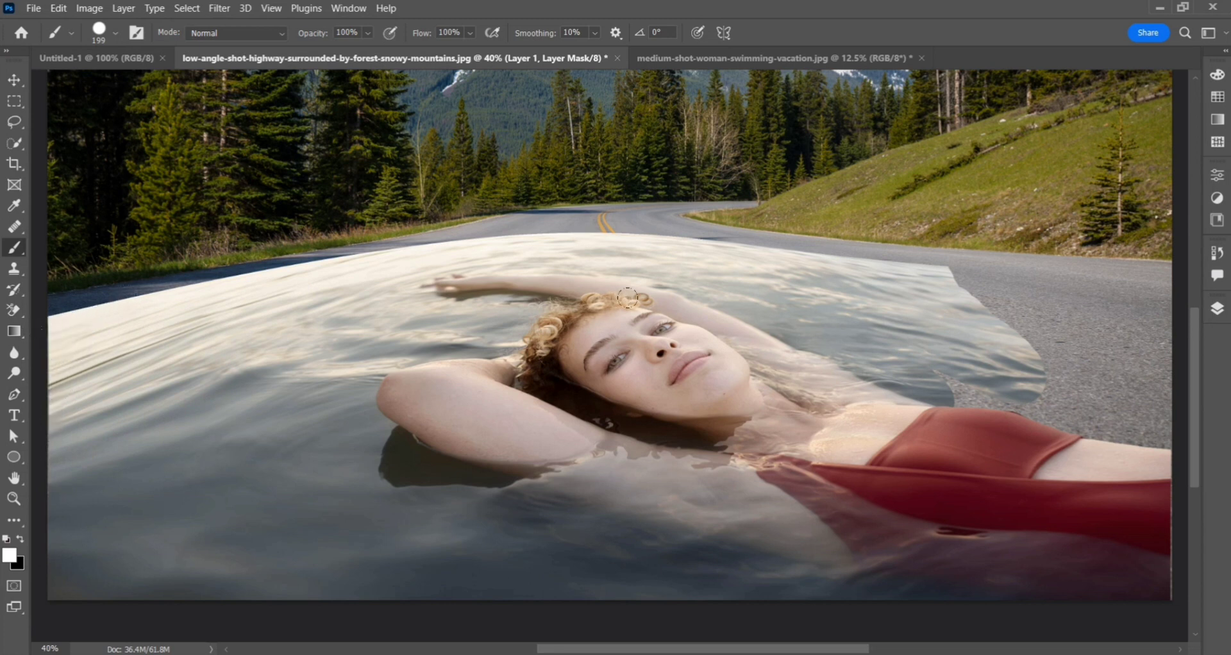
{"action": "left_click_drag", "start_coordinate": [942, 251], "coordinate": [982, 301]}
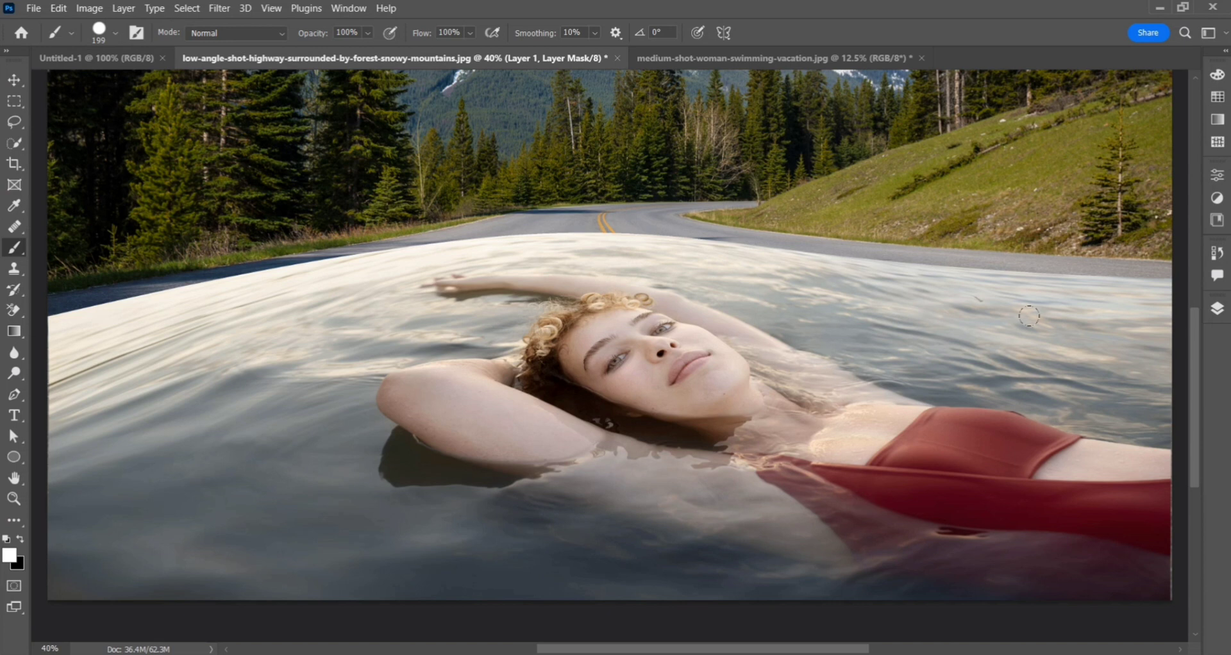
Step: Add a Hue/Saturation adjustment layer above Layer 1 and set its Saturation to +65
{"action": "left_click", "coordinate": [1218, 309]}
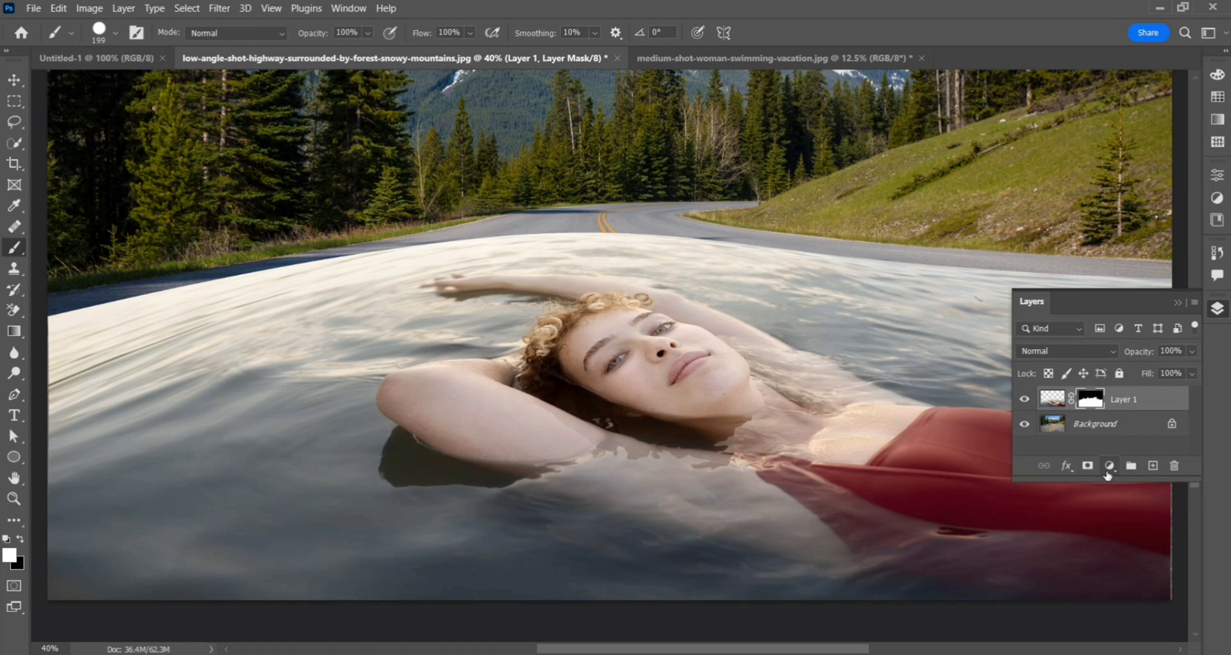
{"action": "left_click", "coordinate": [1108, 472]}
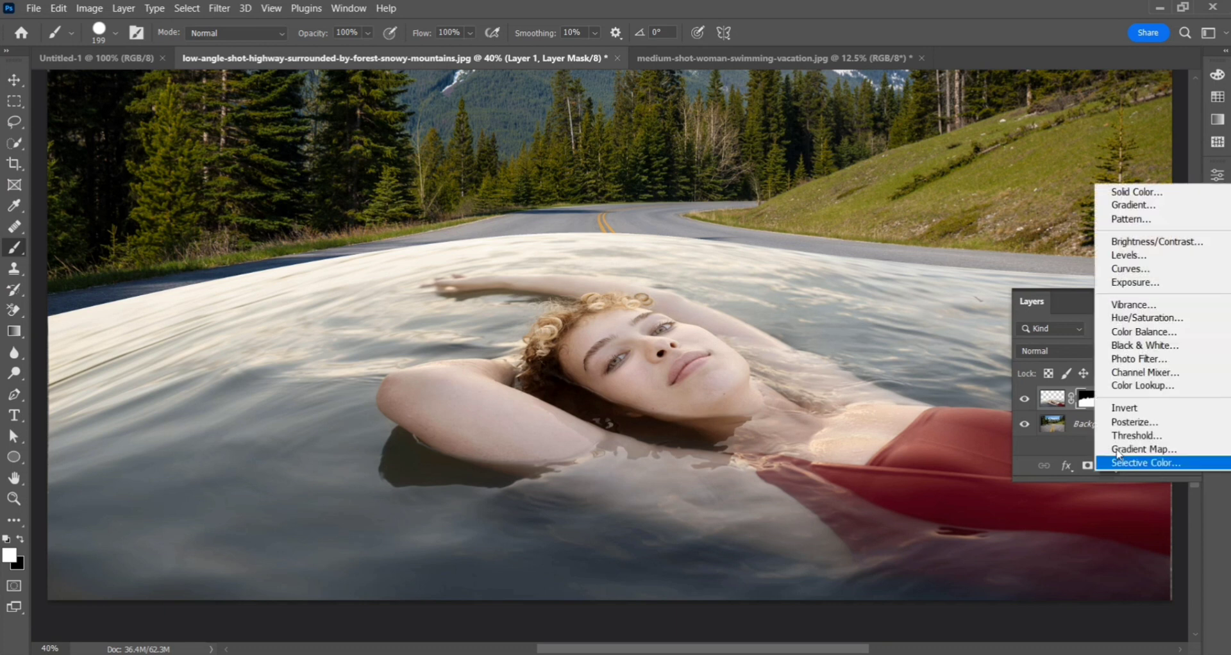
{"action": "left_click", "coordinate": [1169, 319]}
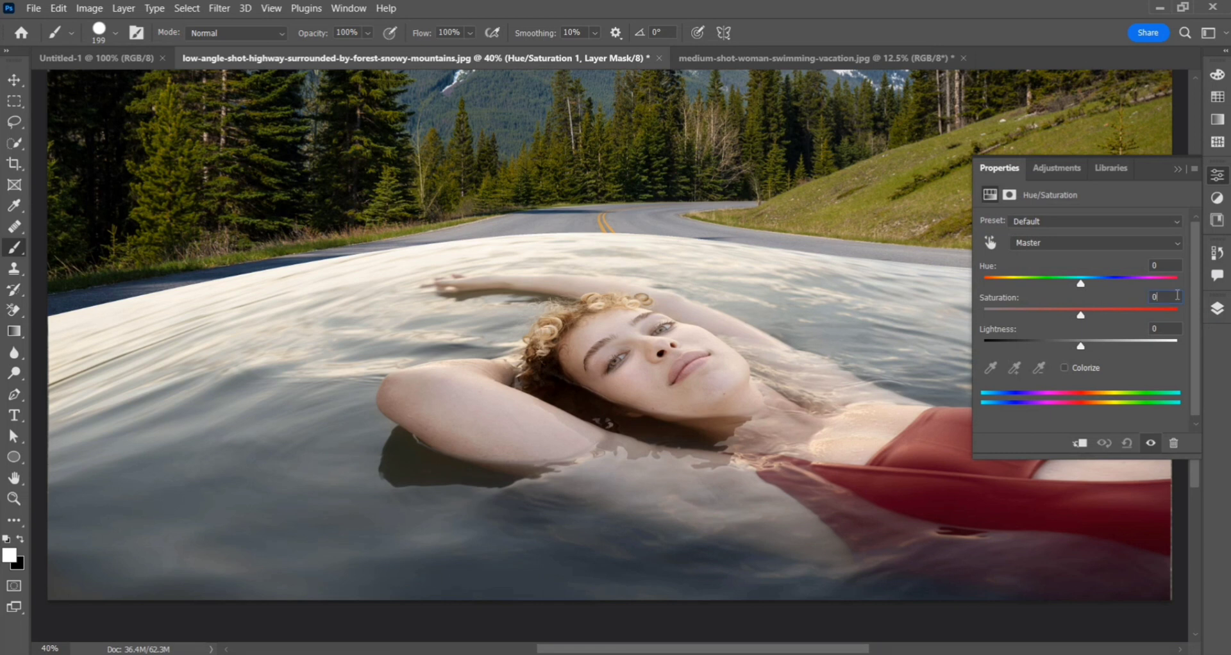
{"action": "key", "text": "BackSpace"}
{"action": "type", "text": "65"}
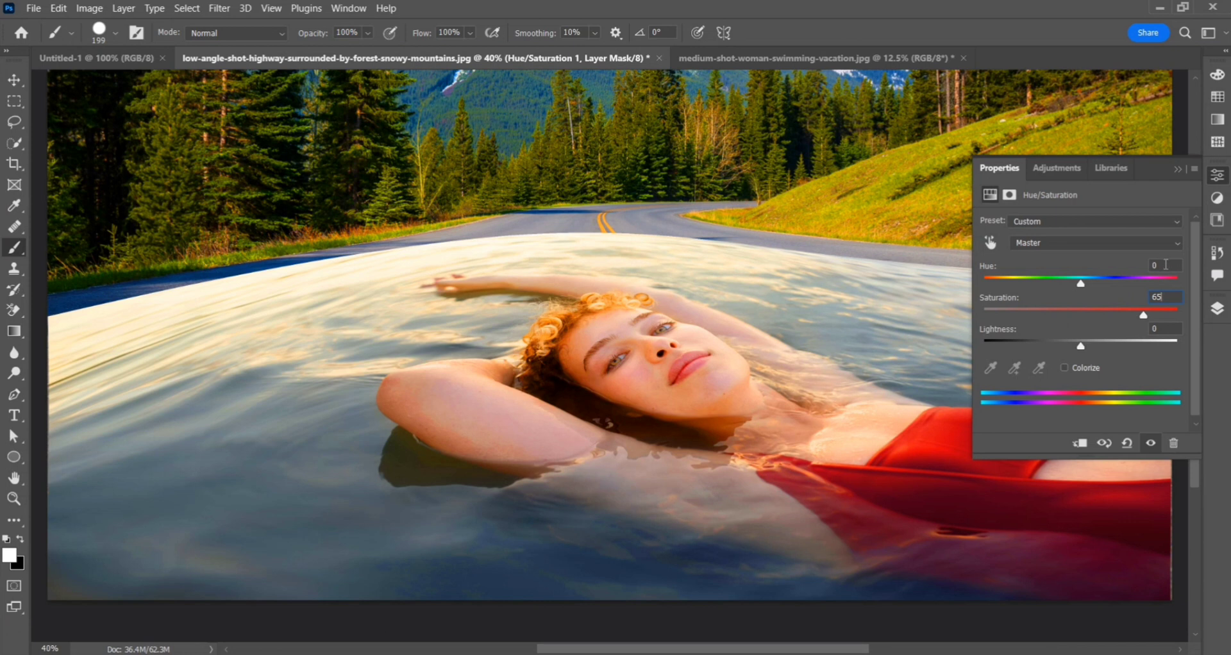
Step: Set the Hue/Saturation adjustment's Lightness to +8 and Hue to +8
{"action": "left_click", "coordinate": [1168, 327]}
{"action": "key", "text": "BackSpace"}
{"action": "type", "text": "8"}
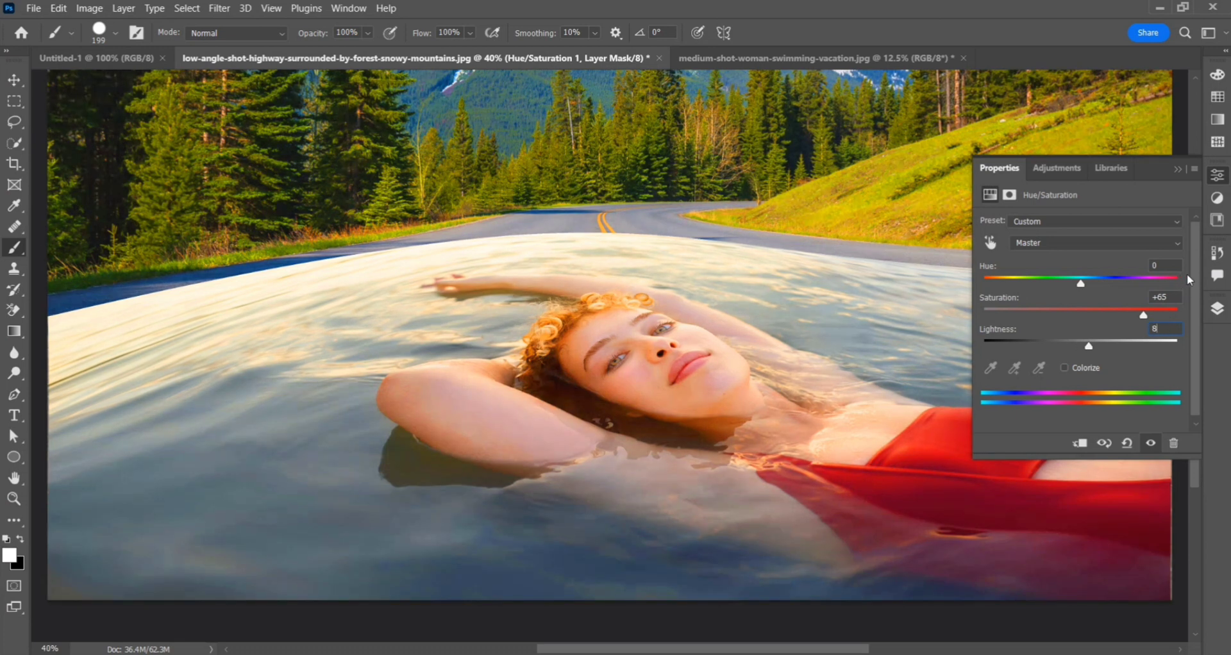
{"action": "left_click", "coordinate": [1167, 264]}
{"action": "key", "text": "BackSpace"}
{"action": "type", "text": "10"}
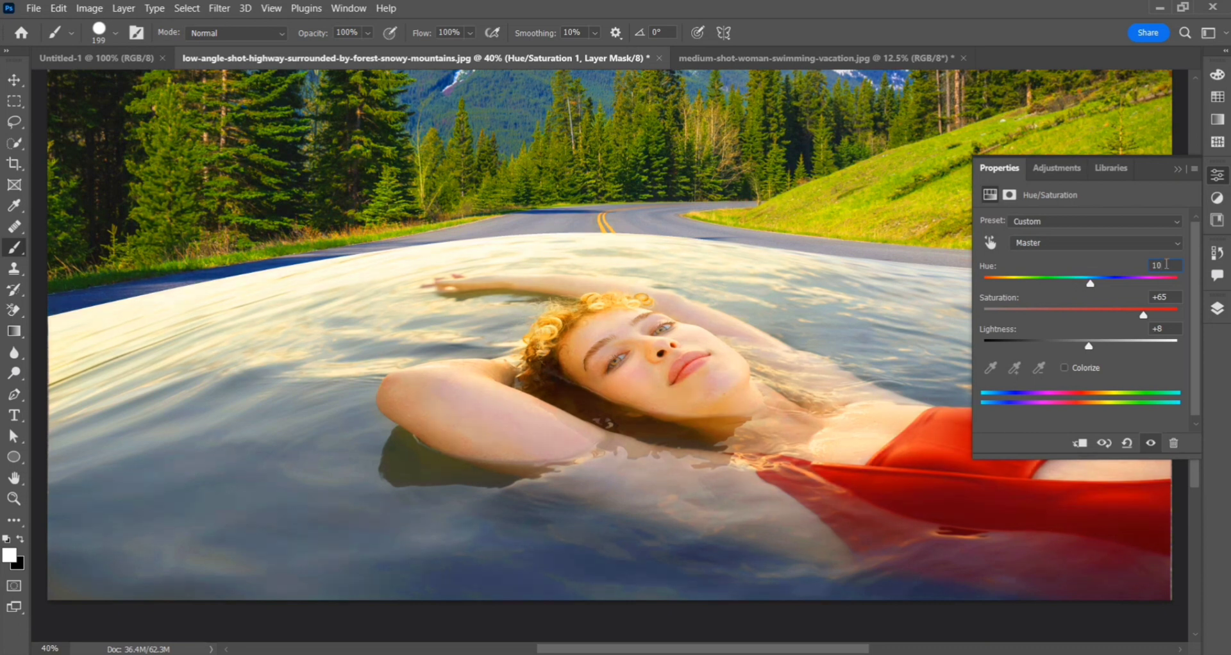
{"action": "key", "text": "BackSpace"}
{"action": "key", "text": "BackSpace"}
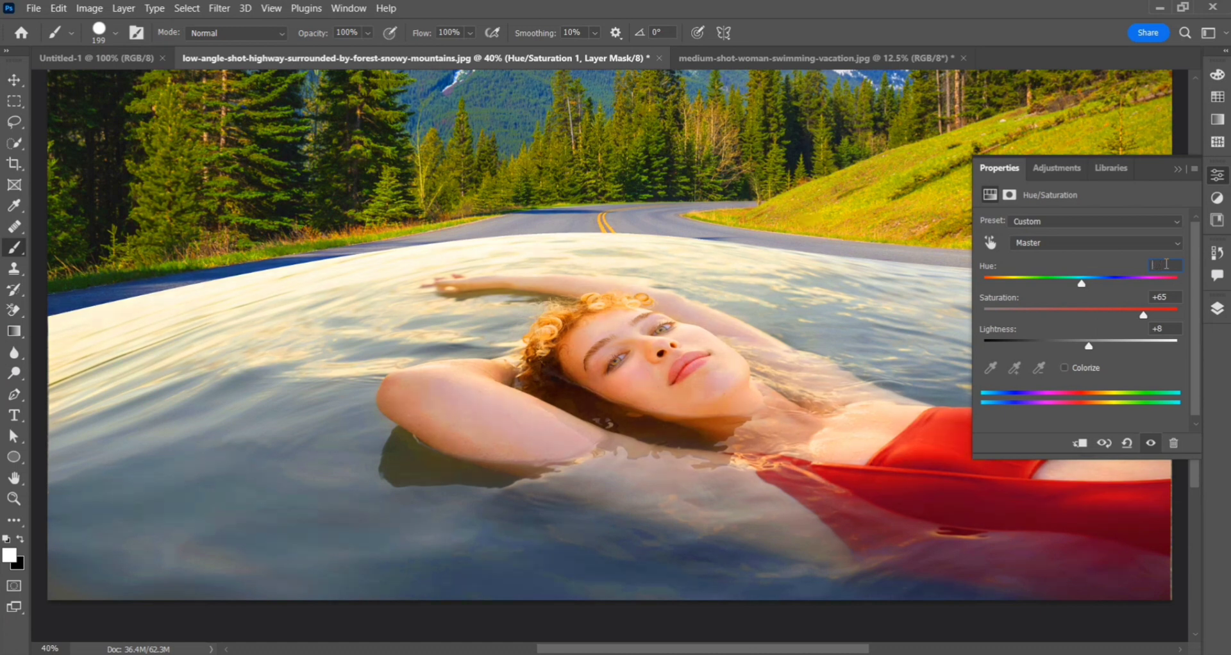
{"action": "type", "text": "8"}
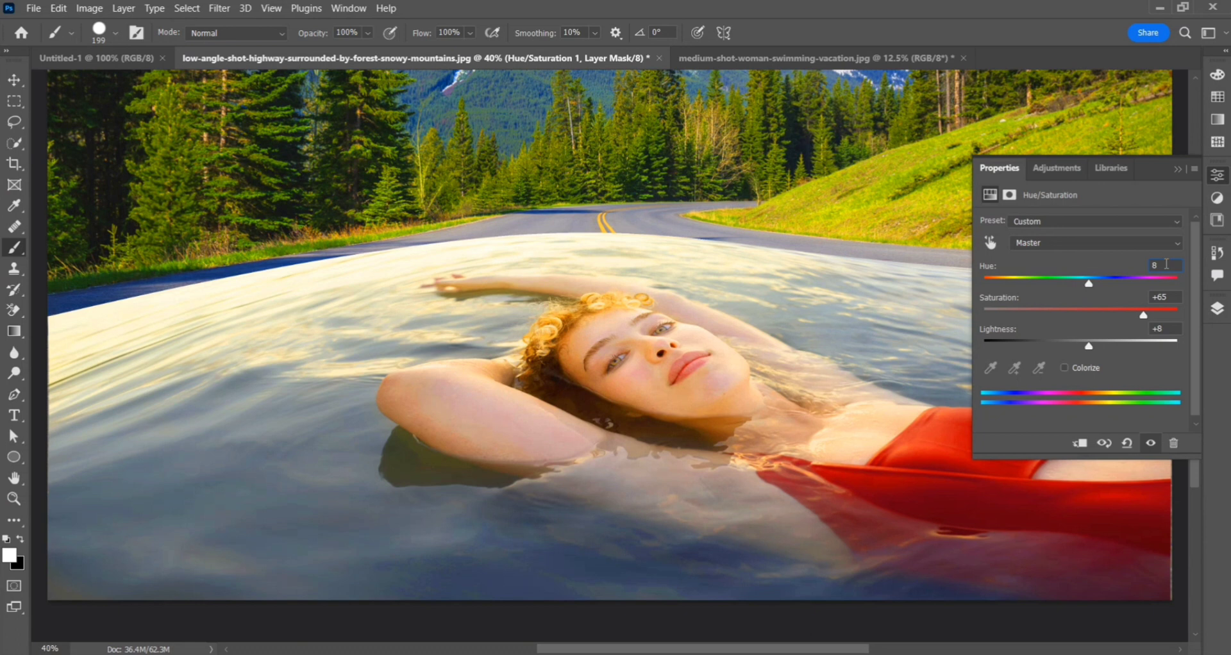
{"action": "key", "text": "Return"}
{"action": "left_click", "coordinate": [1177, 168]}
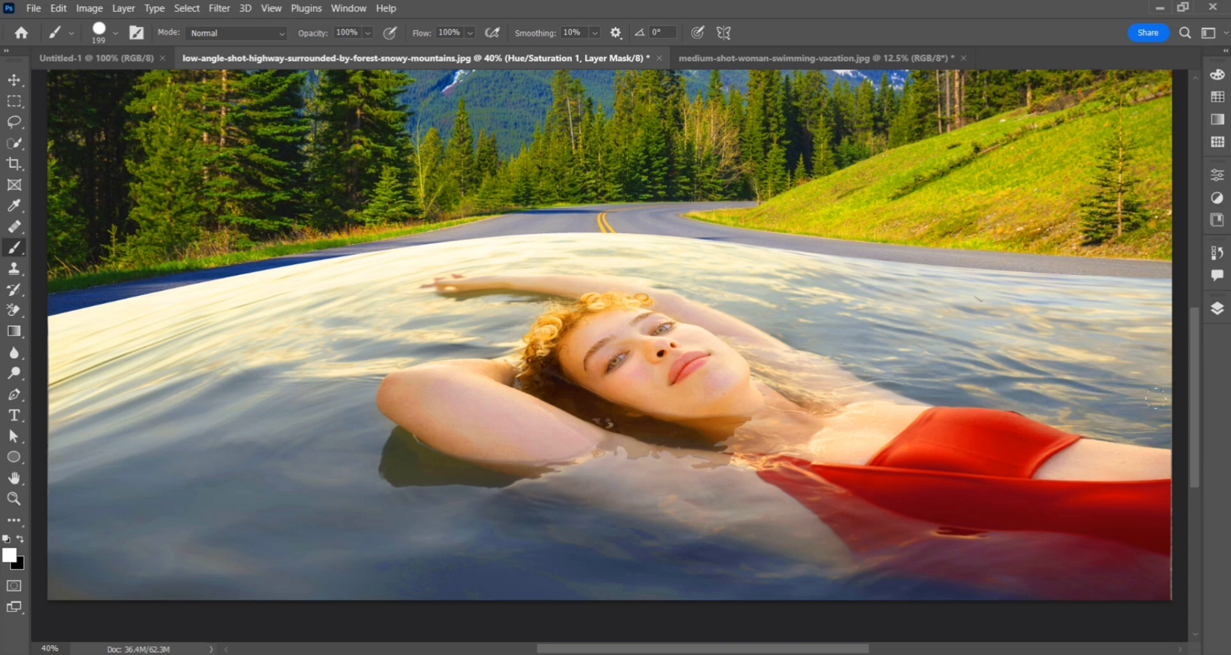
Step: Fit the whole image in view to examine the finished composite
{"action": "left_click", "coordinate": [14, 80]}
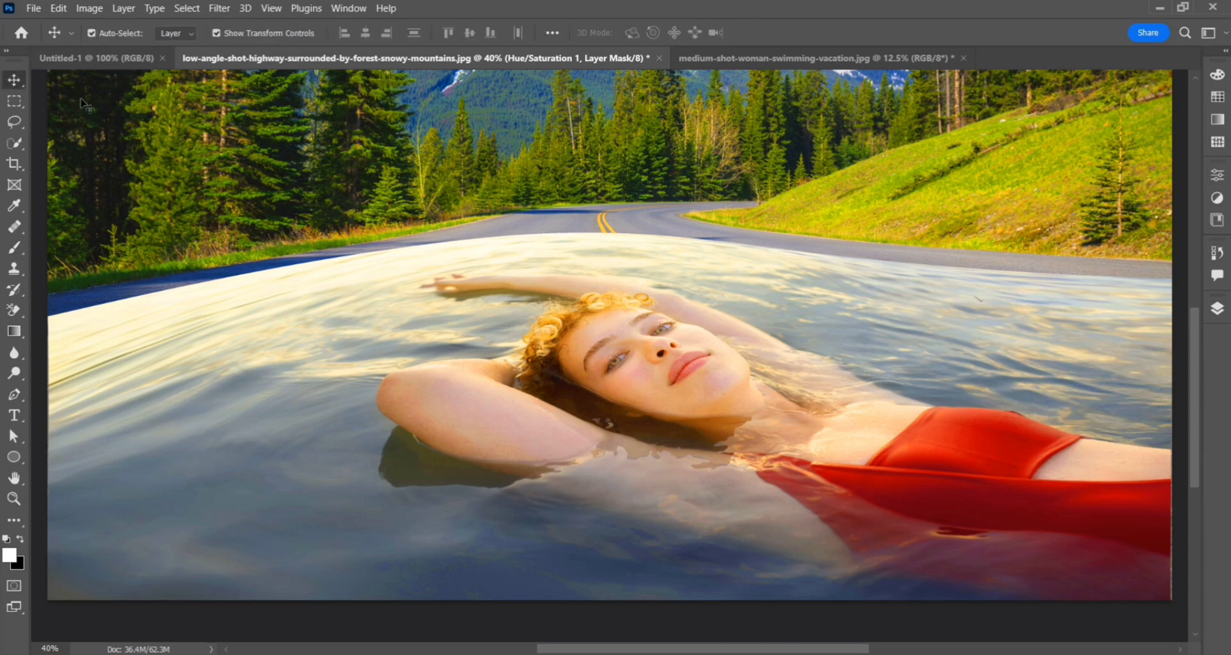
{"action": "left_click", "coordinate": [1179, 415]}
{"action": "left_click_drag", "start_coordinate": [1198, 420], "coordinate": [1190, 358]}
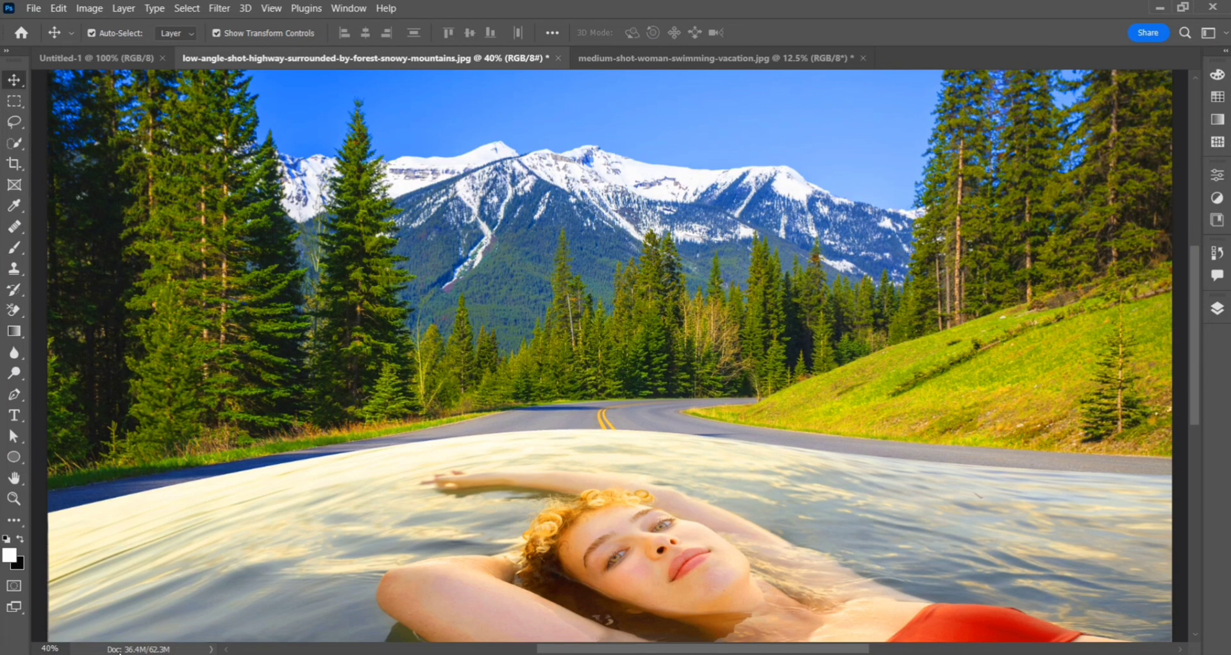
{"action": "key", "text": "h"}
{"action": "left_click", "coordinate": [322, 32]}
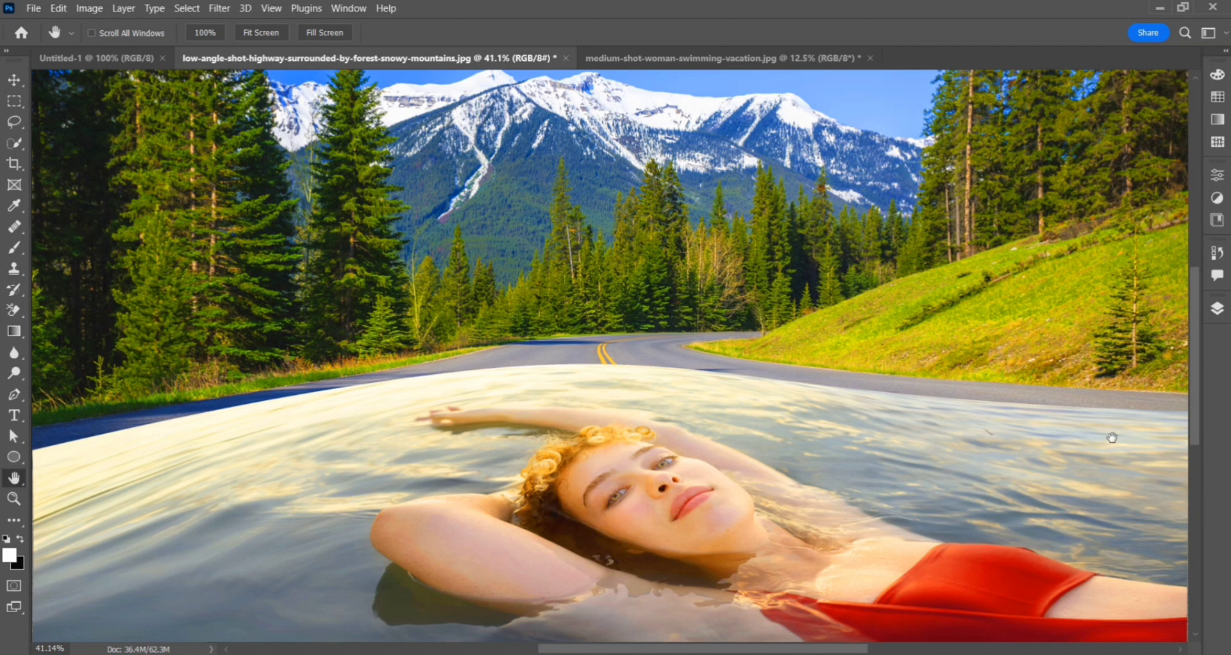
{"action": "left_click", "coordinate": [276, 36]}
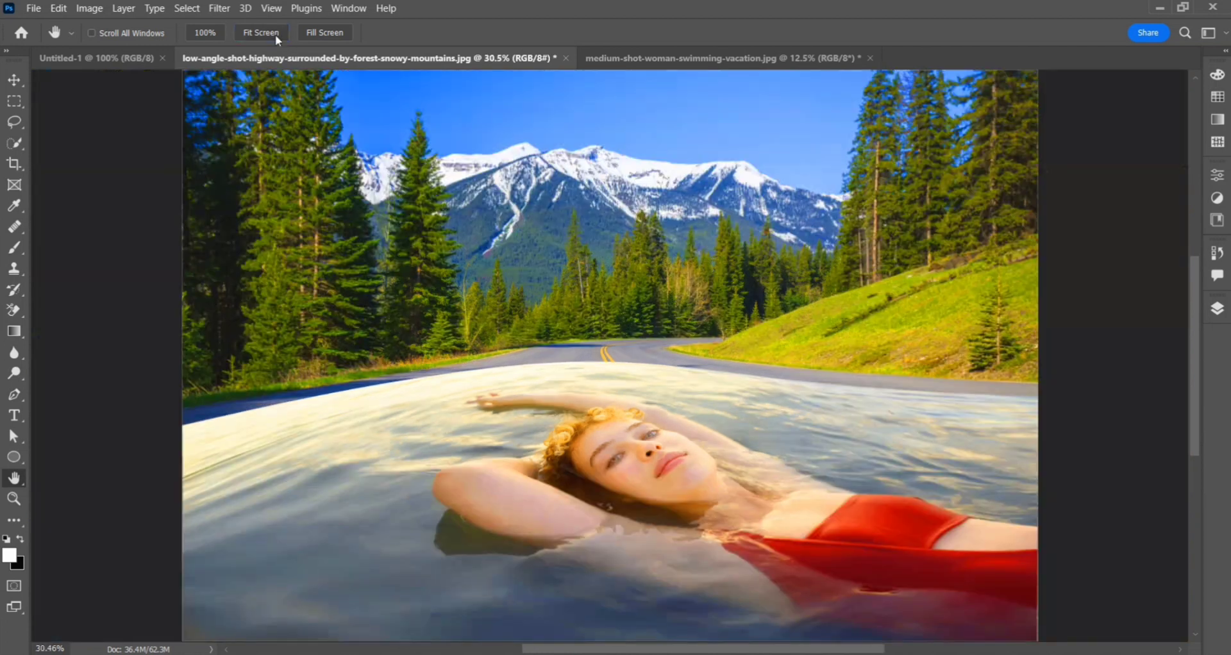